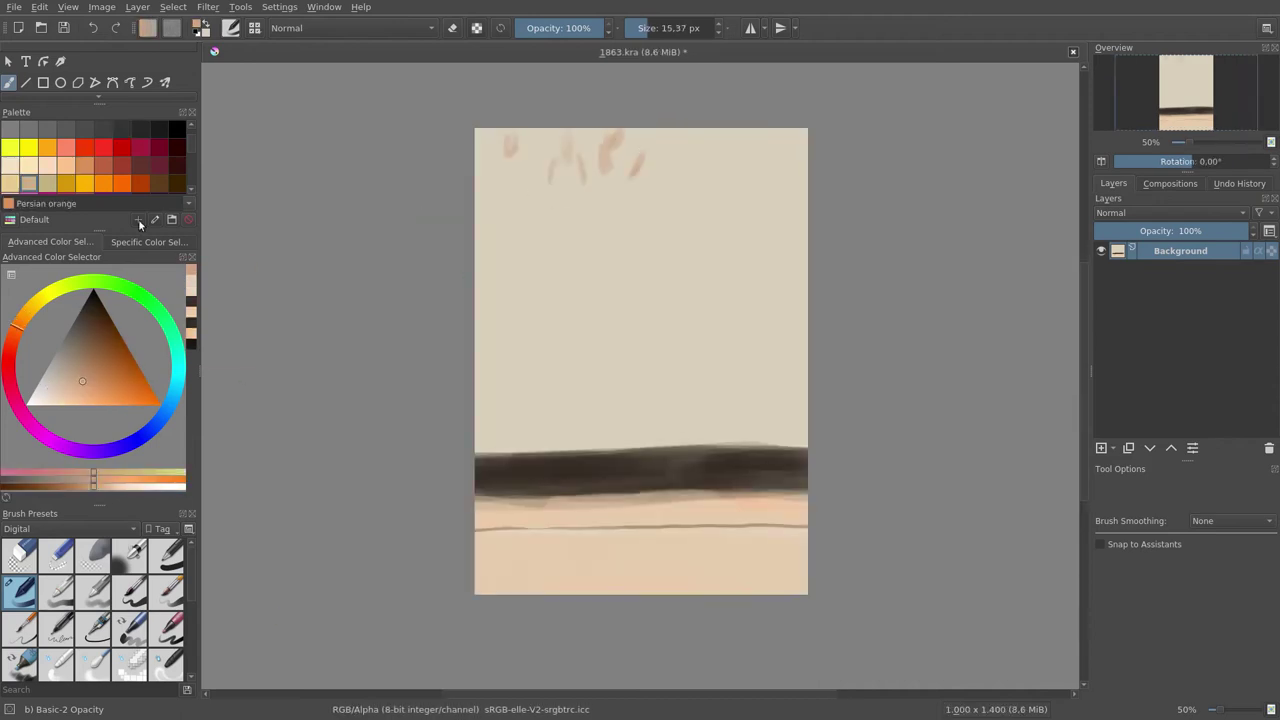
Step: Paint the beige railing with brown drapes hanging across the upper canvas
{"action": "left_click_drag", "start_coordinate": [690, 182], "coordinate": [505, 183]}
{"action": "left_click_drag", "start_coordinate": [575, 236], "coordinate": [740, 205]}
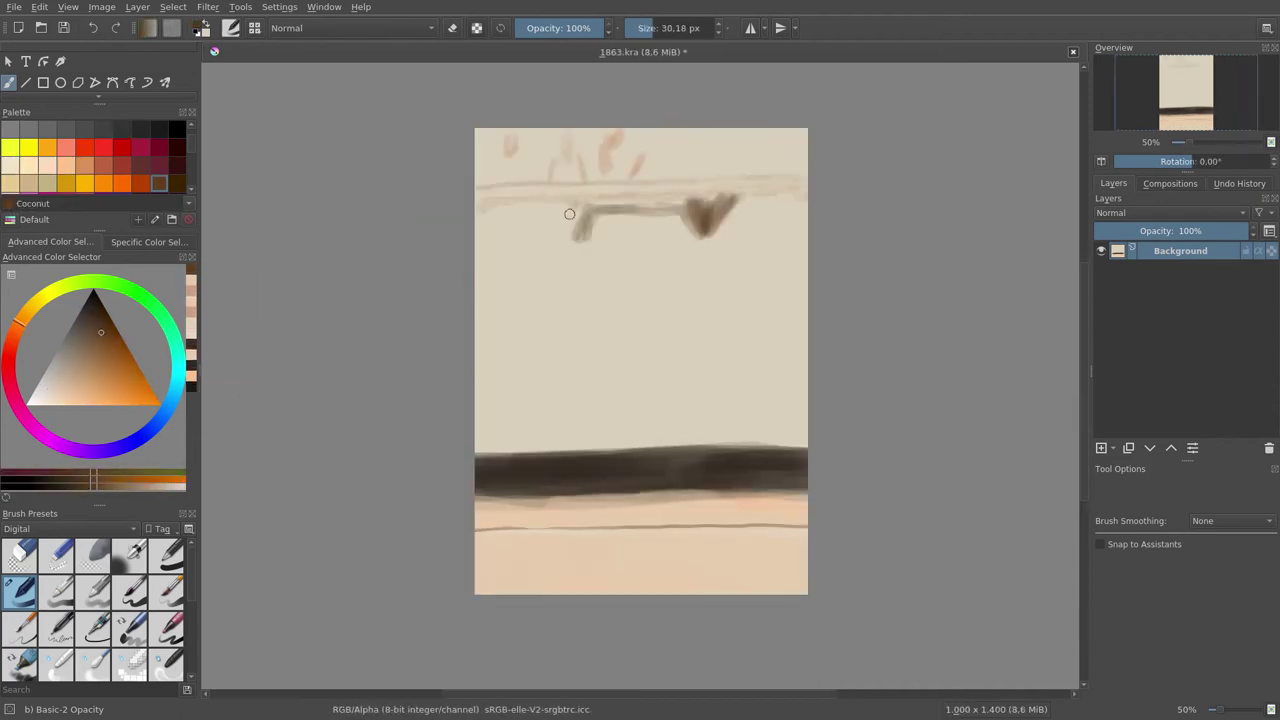
{"action": "mouse_move", "coordinate": [478, 210]}
{"action": "left_mouse_down"}
{"action": "mouse_move", "coordinate": [806, 205]}
{"action": "mouse_move", "coordinate": [706, 238]}
{"action": "left_mouse_up"}
Step: Brush loose crowd figures in dark blue, green and grey along the top strip
{"action": "mouse_move", "coordinate": [556, 178]}
{"action": "left_mouse_down"}
{"action": "mouse_move", "coordinate": [578, 164]}
{"action": "mouse_move", "coordinate": [555, 142]}
{"action": "left_mouse_up"}
{"action": "left_click", "coordinate": [159, 184]}
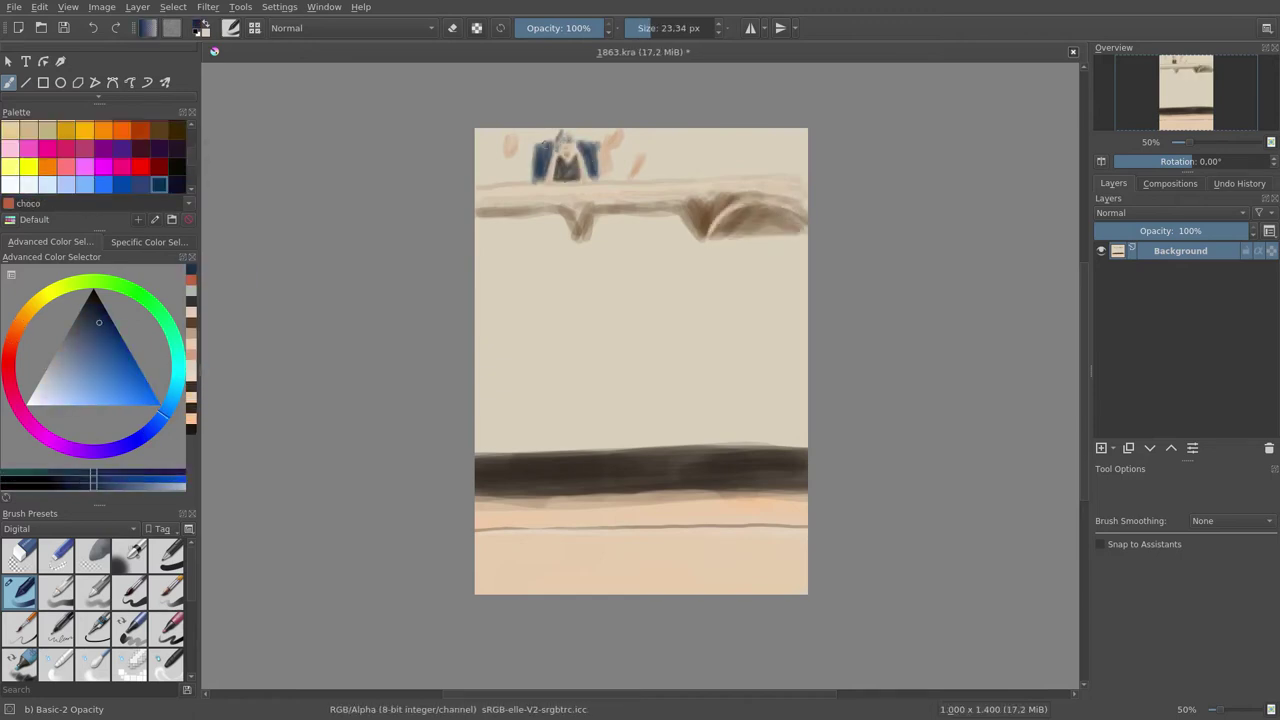
{"action": "mouse_move", "coordinate": [495, 180]}
{"action": "left_mouse_down"}
{"action": "mouse_move", "coordinate": [525, 155]}
{"action": "mouse_move", "coordinate": [515, 135]}
{"action": "left_mouse_up"}
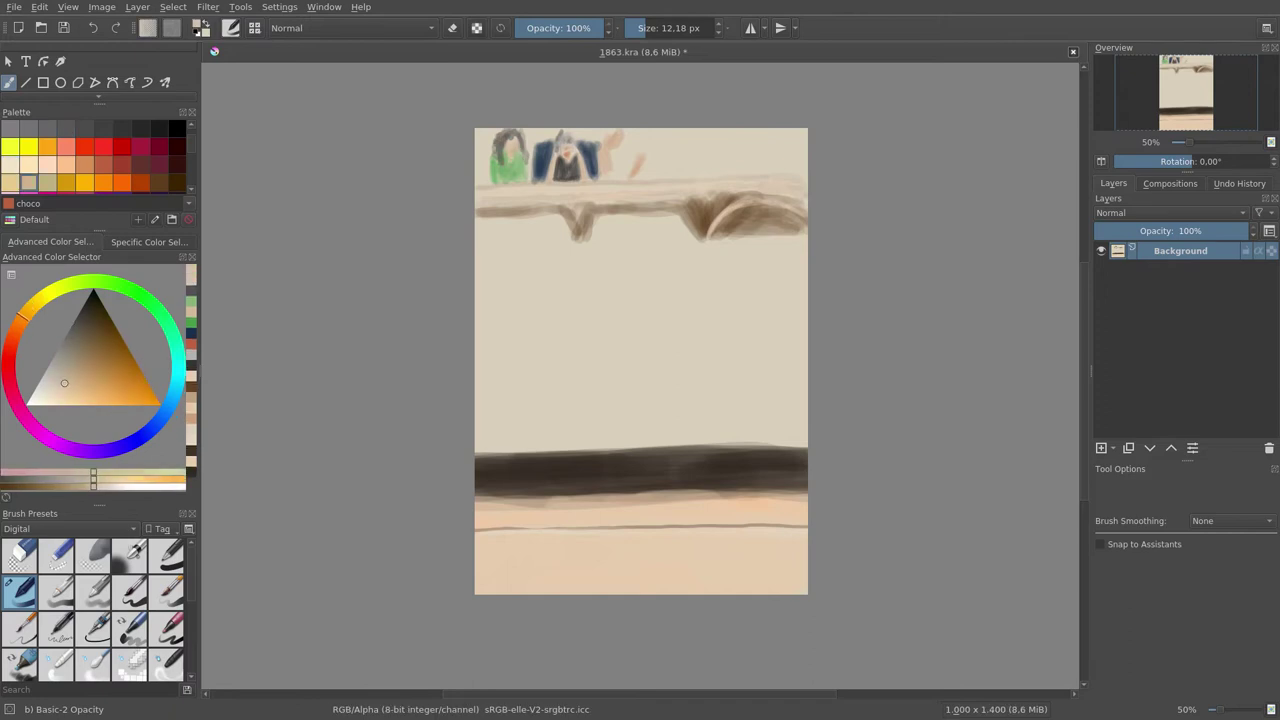
{"action": "key", "text": "x"}
{"action": "key", "text": "x"}
{"action": "mouse_move", "coordinate": [605, 180]}
{"action": "left_mouse_down"}
{"action": "mouse_move", "coordinate": [640, 140]}
{"action": "mouse_move", "coordinate": [630, 145]}
{"action": "mouse_move", "coordinate": [805, 140]}
{"action": "left_mouse_up"}
{"action": "key", "text": "x"}
{"action": "key", "text": "x"}
{"action": "left_click_drag", "start_coordinate": [660, 135], "coordinate": [785, 140]}
{"action": "key", "text": "x"}
Step: Paint a dark-grey-suited spectator with an orange skin tone below the railing at left
{"action": "left_click", "coordinate": [700, 150], "text": "ctrl"}
{"action": "left_click_drag", "start_coordinate": [518, 200], "coordinate": [530, 265]}
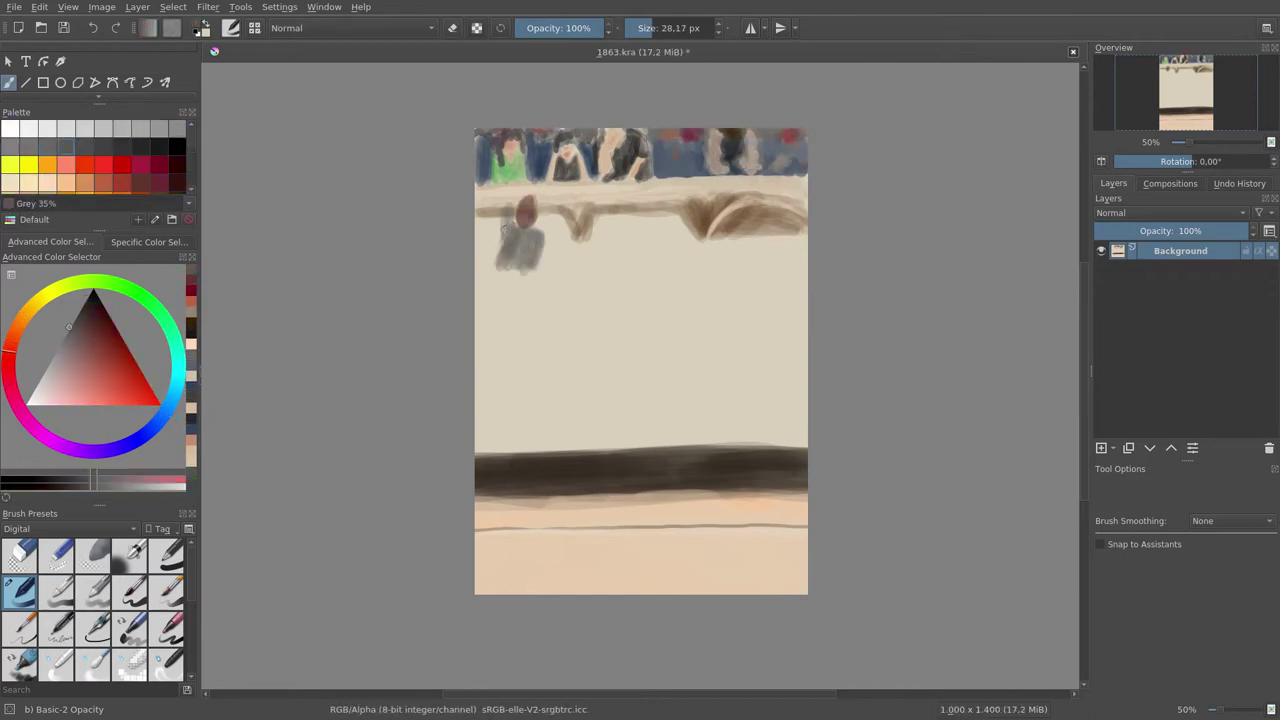
{"action": "left_click", "coordinate": [513, 187], "text": "ctrl"}
{"action": "left_click_drag", "start_coordinate": [508, 200], "coordinate": [502, 235]}
{"action": "left_click", "coordinate": [141, 183]}
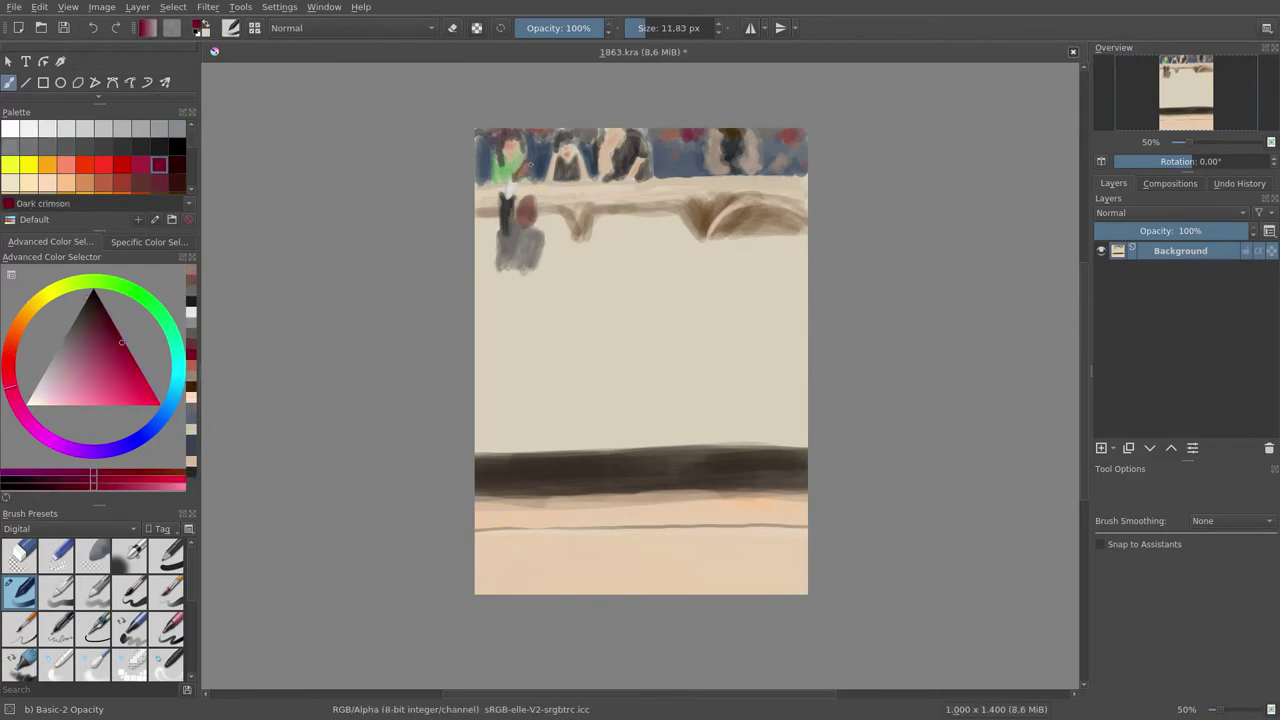
{"action": "left_click", "coordinate": [85, 183]}
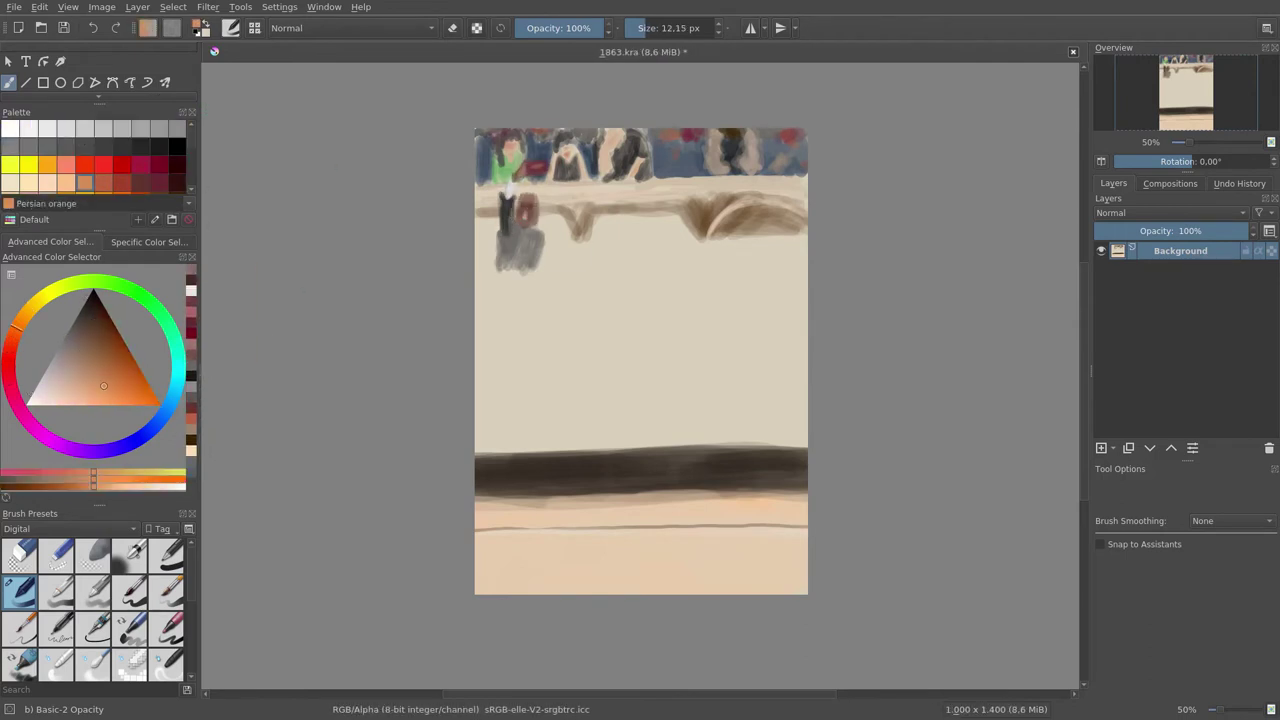
{"action": "mouse_move", "coordinate": [572, 226]}
{"action": "left_mouse_down"}
{"action": "mouse_move", "coordinate": [574, 262]}
{"action": "mouse_move", "coordinate": [592, 258]}
{"action": "left_mouse_up"}
{"action": "mouse_move", "coordinate": [557, 224]}
{"action": "left_mouse_down"}
{"action": "mouse_move", "coordinate": [560, 260]}
{"action": "mouse_move", "coordinate": [545, 280]}
{"action": "mouse_move", "coordinate": [485, 288]}
{"action": "left_mouse_up"}
Step: Add a second spectator with an apricot face and fill grey between the figures
{"action": "scroll", "coordinate": [100, 150], "scroll_direction": "up", "scroll_amount": 1}
{"action": "left_click", "coordinate": [160, 130]}
{"action": "left_click", "coordinate": [122, 146]}
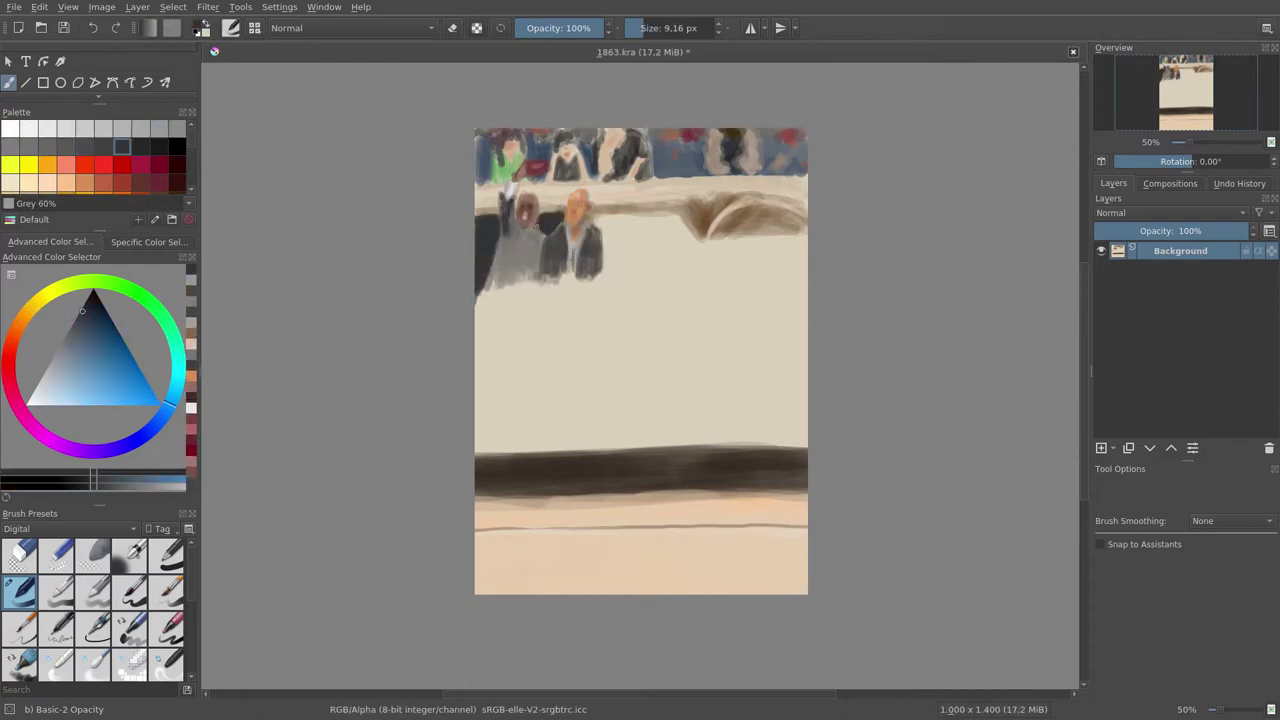
{"action": "mouse_move", "coordinate": [646, 208]}
{"action": "left_mouse_down"}
{"action": "mouse_move", "coordinate": [654, 226]}
{"action": "mouse_move", "coordinate": [631, 253]}
{"action": "mouse_move", "coordinate": [636, 224]}
{"action": "mouse_move", "coordinate": [690, 246]}
{"action": "mouse_move", "coordinate": [736, 244]}
{"action": "mouse_move", "coordinate": [736, 285]}
{"action": "mouse_move", "coordinate": [732, 262]}
{"action": "mouse_move", "coordinate": [800, 285]}
{"action": "left_mouse_up"}
{"action": "left_click", "coordinate": [578, 210], "text": "ctrl"}
{"action": "left_click", "coordinate": [588, 245], "text": "ctrl"}
Step: Dab in a small child in a white shirt, with dark hair and green strokes to the right
{"action": "left_click", "coordinate": [700, 230], "text": "ctrl"}
{"action": "left_click", "coordinate": [651, 225], "text": "ctrl"}
{"action": "left_click", "coordinate": [738, 260], "text": "ctrl"}
{"action": "left_click", "coordinate": [689, 258], "text": "ctrl"}
{"action": "left_click", "coordinate": [40, 396]}
{"action": "left_click", "coordinate": [578, 210], "text": "ctrl"}
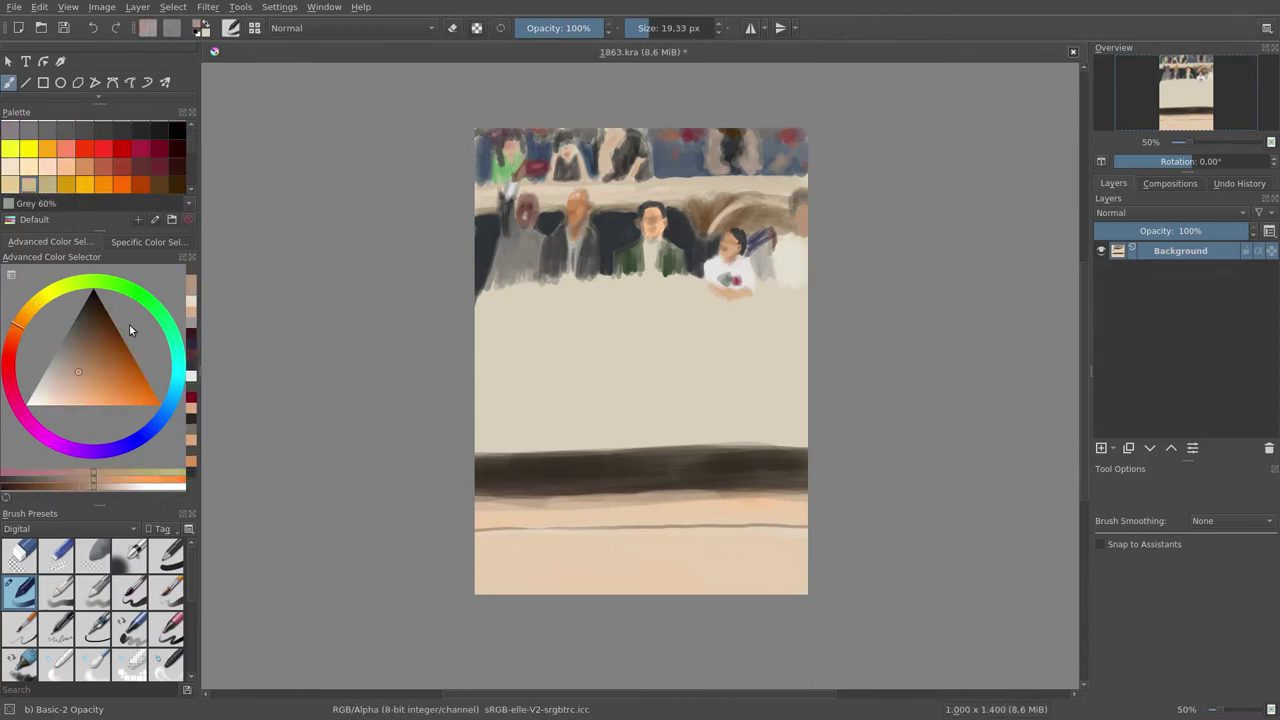
{"action": "left_click", "coordinate": [795, 245], "text": "ctrl"}
{"action": "left_click_drag", "start_coordinate": [795, 235], "coordinate": [800, 270]}
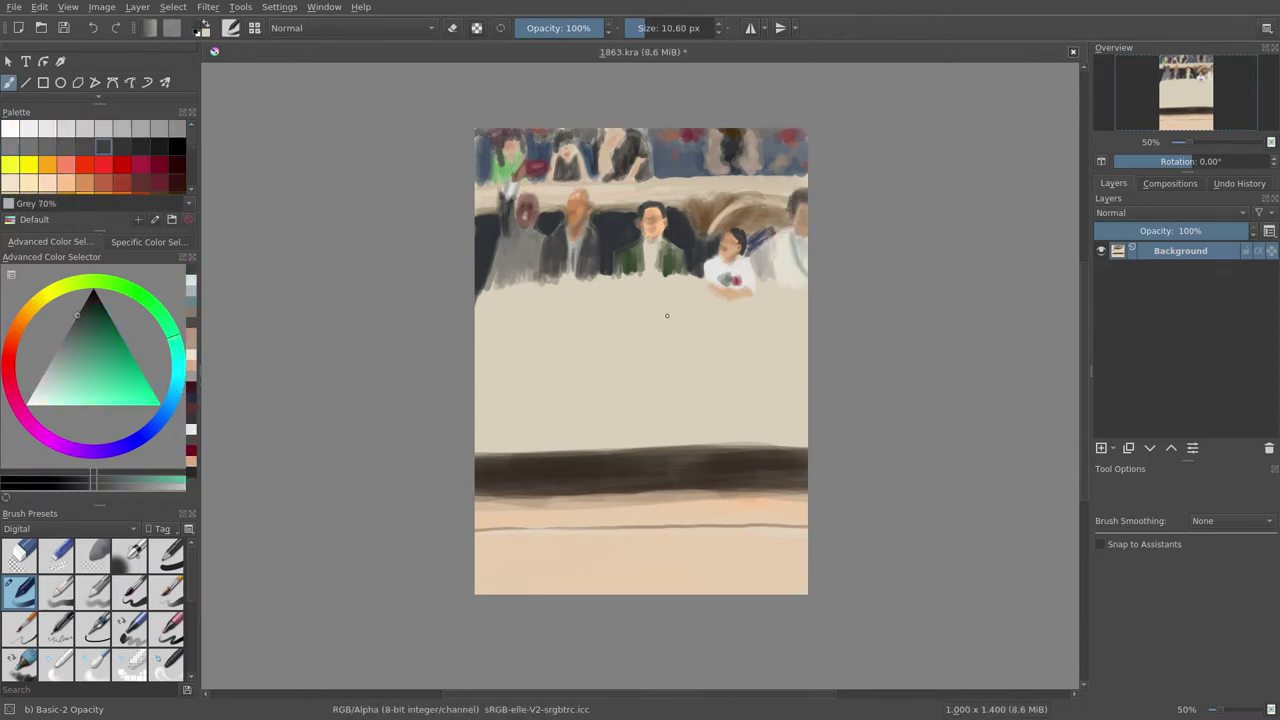
Step: Paint a front-row figure with a dark red-brown Bistre head and a tan neck
{"action": "left_click", "coordinate": [518, 250], "text": "ctrl"}
{"action": "mouse_move", "coordinate": [518, 280]}
{"action": "left_mouse_down"}
{"action": "mouse_move", "coordinate": [517, 247]}
{"action": "mouse_move", "coordinate": [527, 335]}
{"action": "mouse_move", "coordinate": [565, 275]}
{"action": "mouse_move", "coordinate": [482, 355]}
{"action": "left_mouse_up"}
{"action": "left_click", "coordinate": [513, 270], "text": "ctrl"}
Step: Paint the foreground man's dark suit, orange-brown tie and near-black hair
{"action": "left_click", "coordinate": [500, 300], "text": "ctrl"}
{"action": "left_click", "coordinate": [485, 338], "text": "ctrl"}
{"action": "left_click", "coordinate": [522, 300], "text": "ctrl"}
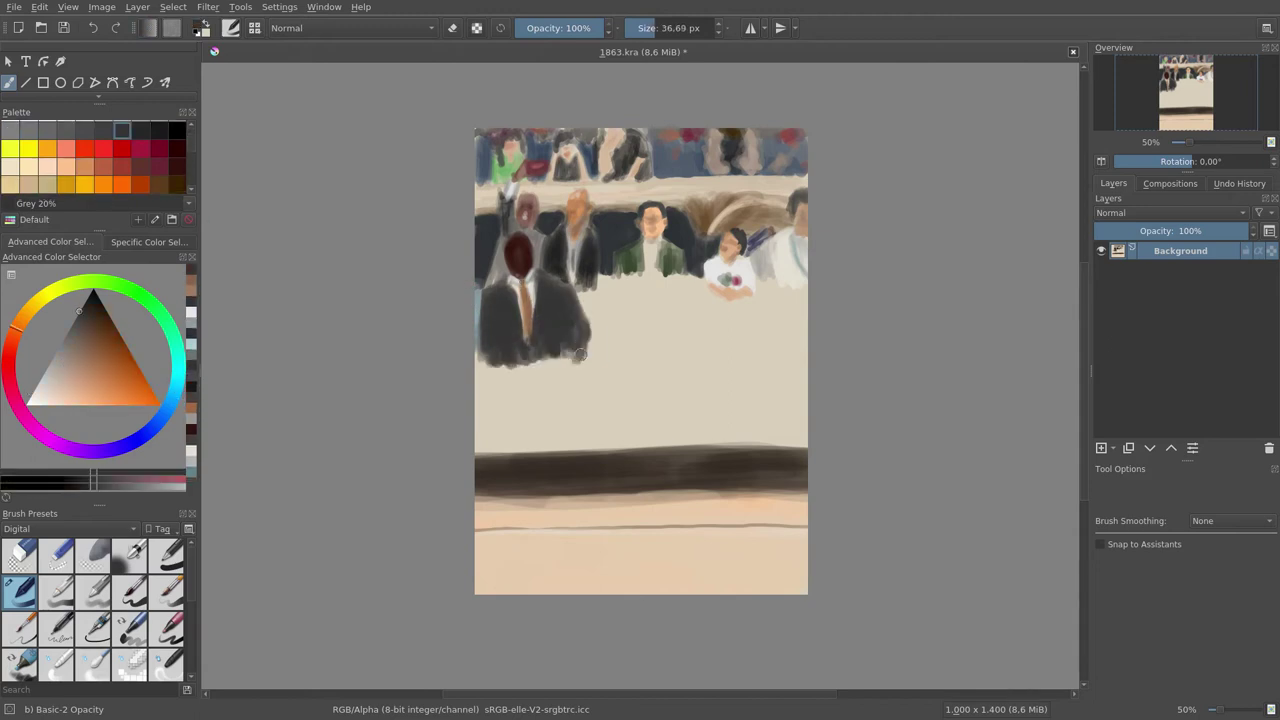
{"action": "left_click", "coordinate": [522, 262], "text": "ctrl"}
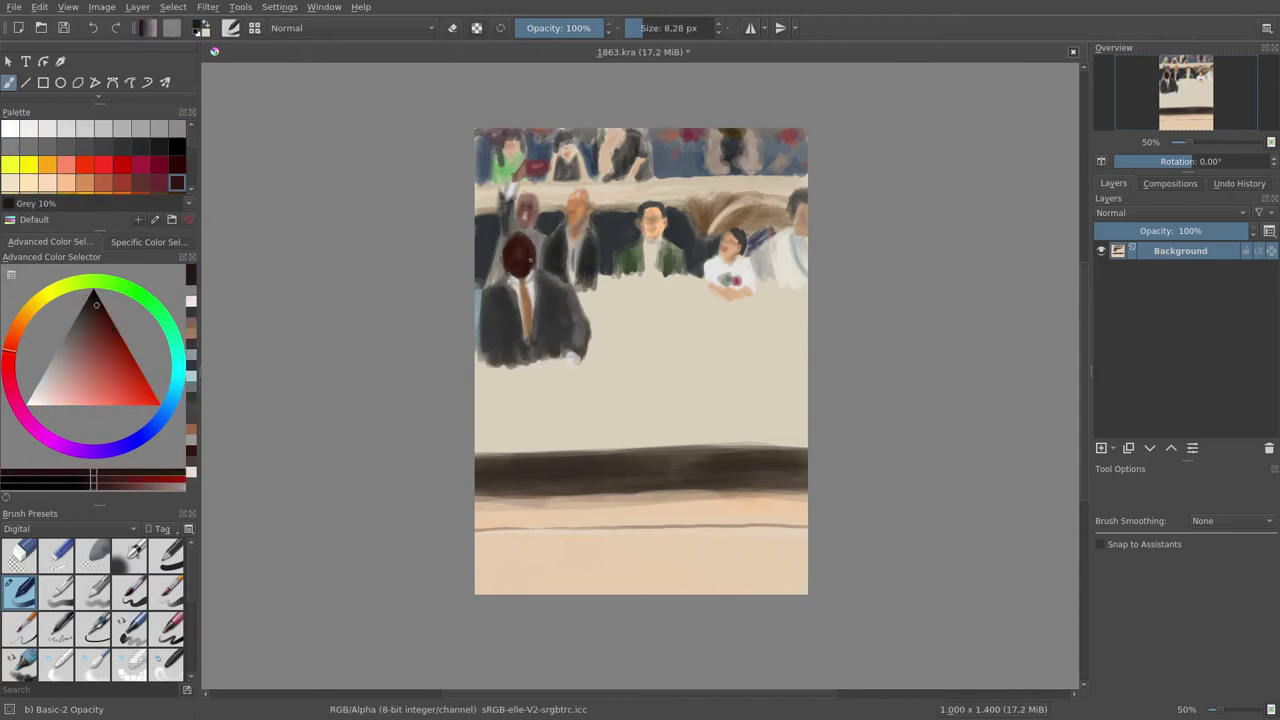
{"action": "key", "text": "slash"}
{"action": "left_click", "coordinate": [522, 257], "text": "ctrl"}
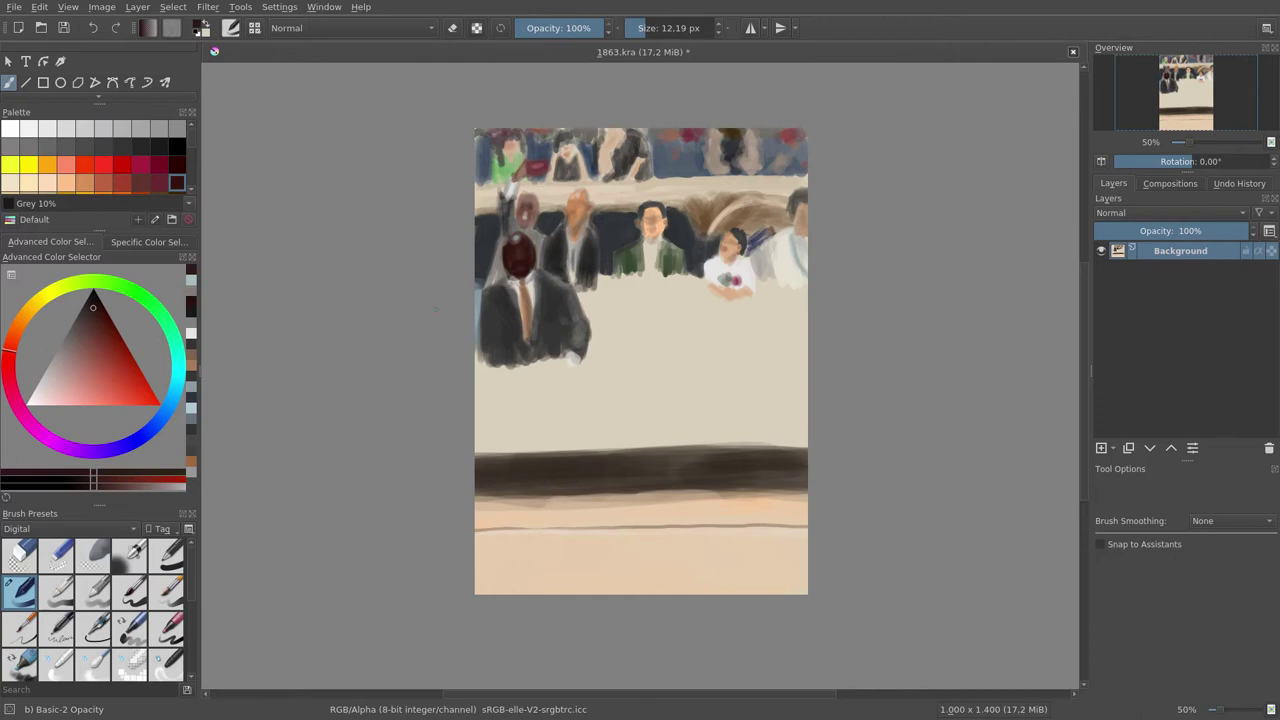
{"action": "left_click", "coordinate": [522, 257], "text": "ctrl"}
{"action": "left_click_drag", "start_coordinate": [518, 252], "coordinate": [528, 266]}
Step: Add a pale figure with an orange face and dark clothing beside the suited man
{"action": "left_click", "coordinate": [497, 449], "text": "ctrl"}
{"action": "left_click_drag", "start_coordinate": [626, 262], "coordinate": [610, 336]}
{"action": "key", "text": "slash"}
{"action": "left_click", "coordinate": [632, 268], "text": "ctrl"}
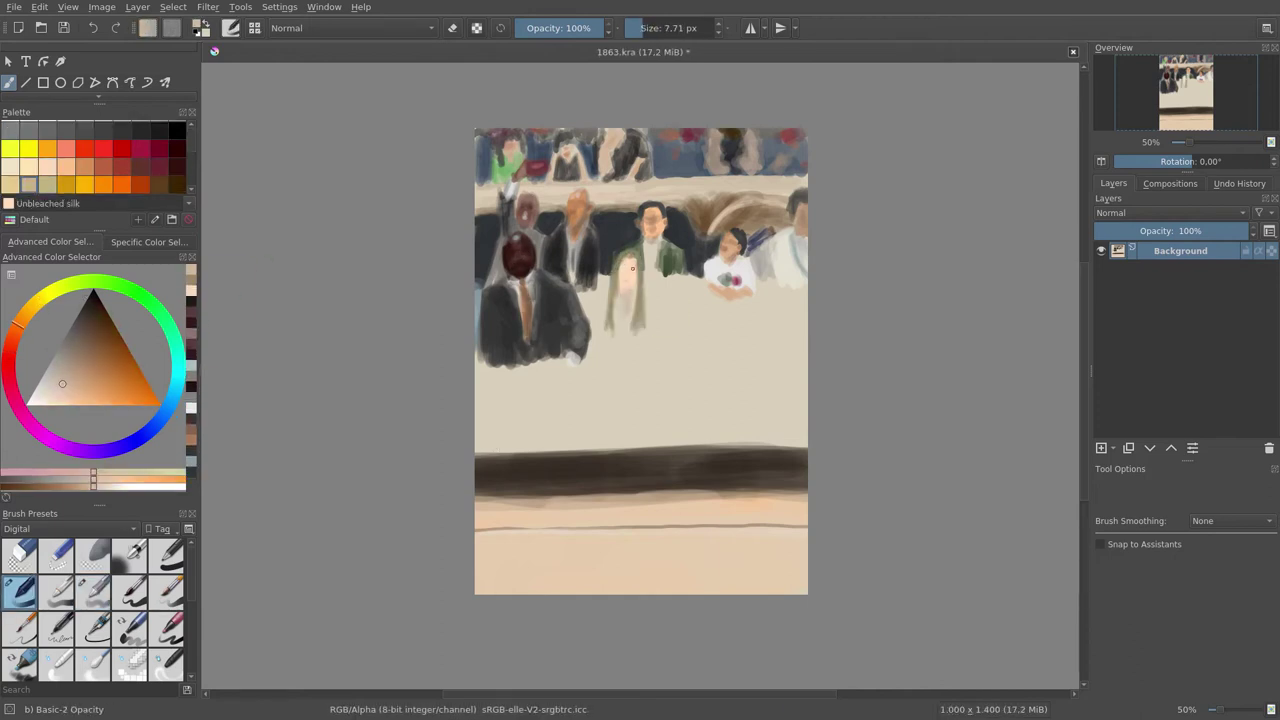
{"action": "left_click", "coordinate": [600, 300], "text": "ctrl"}
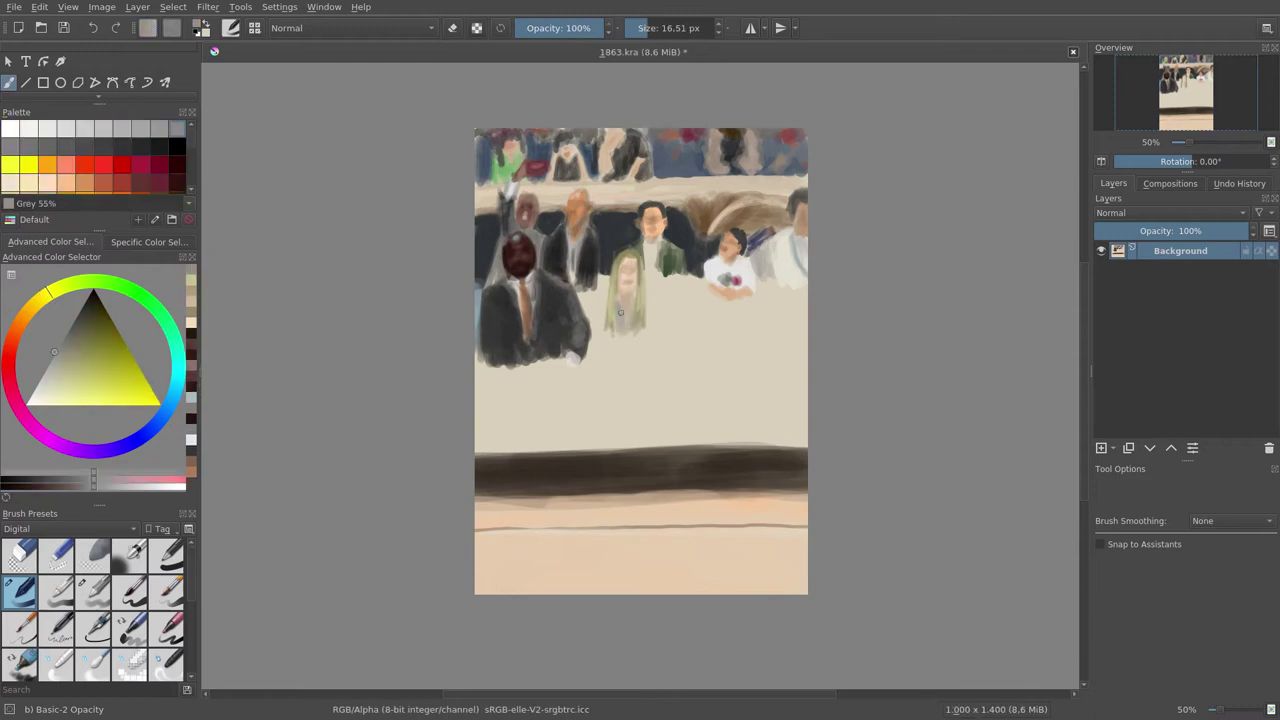
{"action": "left_click_drag", "start_coordinate": [618, 300], "coordinate": [626, 345]}
Step: Paint the woman's green jacket and dark cordovan red details on the middle figure
{"action": "left_click", "coordinate": [665, 262], "text": "ctrl"}
{"action": "left_click_drag", "start_coordinate": [672, 250], "coordinate": [682, 295]}
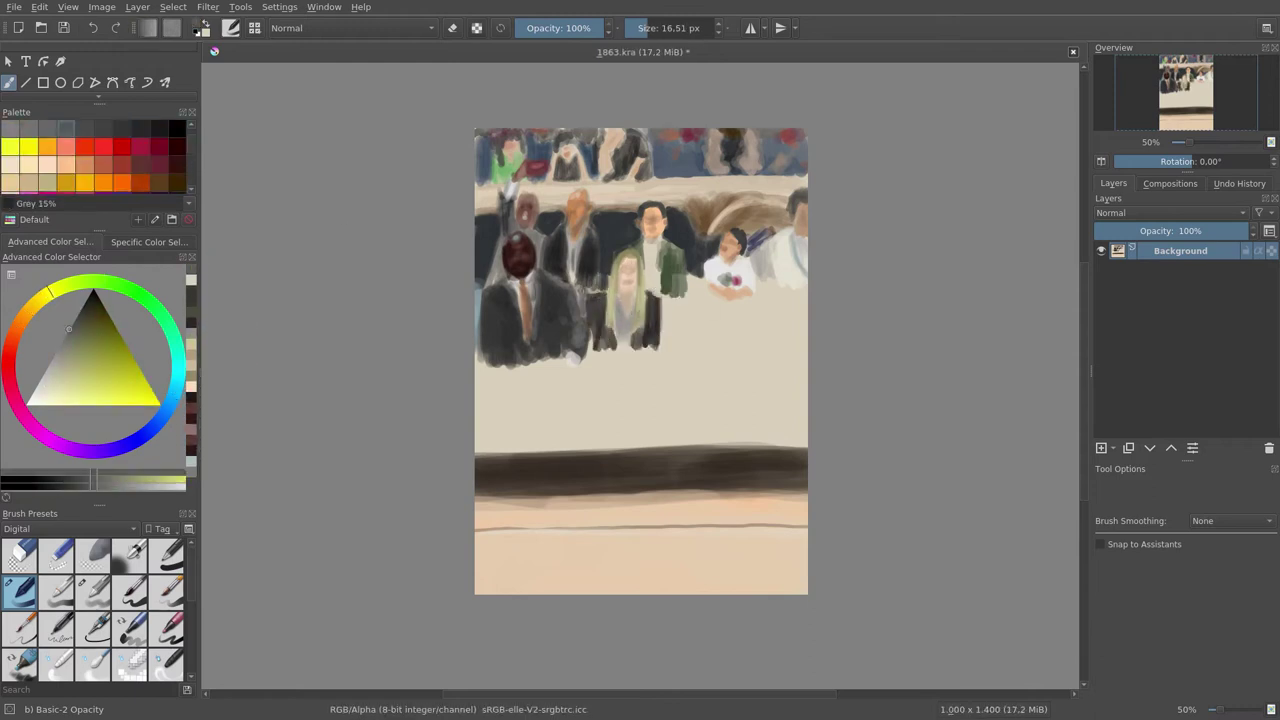
{"action": "left_click", "coordinate": [645, 313], "text": "ctrl"}
{"action": "left_click", "coordinate": [660, 340], "text": "ctrl"}
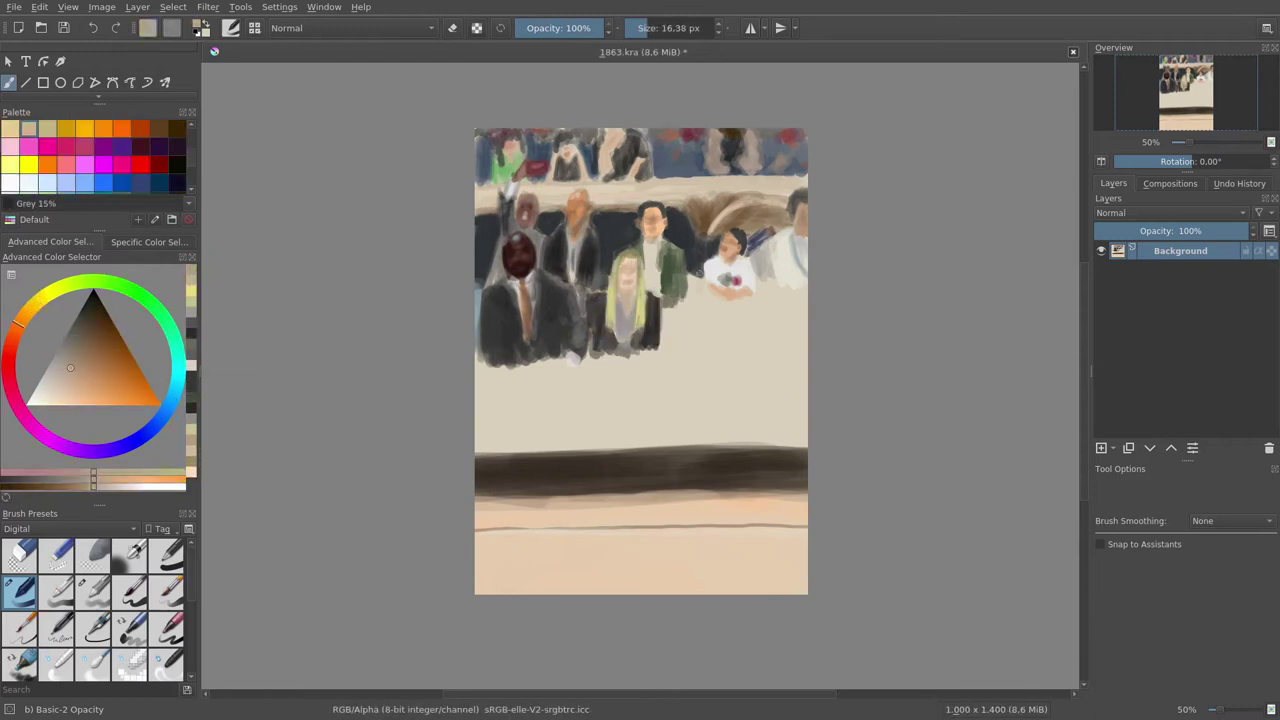
{"action": "mouse_move", "coordinate": [694, 265]}
{"action": "left_mouse_down"}
{"action": "mouse_move", "coordinate": [700, 300]}
{"action": "mouse_move", "coordinate": [680, 340]}
{"action": "mouse_move", "coordinate": [725, 340]}
{"action": "left_mouse_up"}
{"action": "left_click", "coordinate": [700, 290], "text": "ctrl"}
Step: Add a grey-clad spectator next to the woman and a yellow-green collar
{"action": "left_click", "coordinate": [700, 320], "text": "ctrl"}
{"action": "left_click", "coordinate": [700, 310], "text": "ctrl"}
{"action": "left_click_drag", "start_coordinate": [670, 305], "coordinate": [720, 330]}
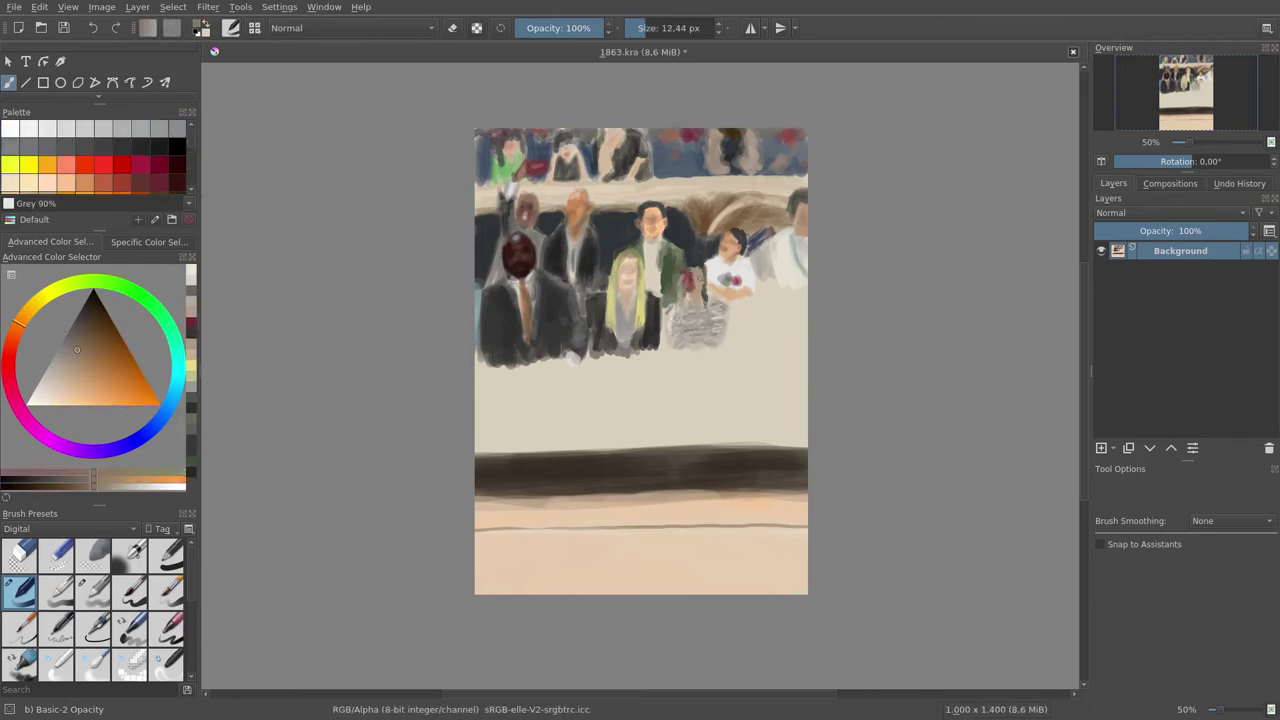
{"action": "left_click", "coordinate": [650, 320], "text": "ctrl"}
{"action": "left_click", "coordinate": [8, 148]}
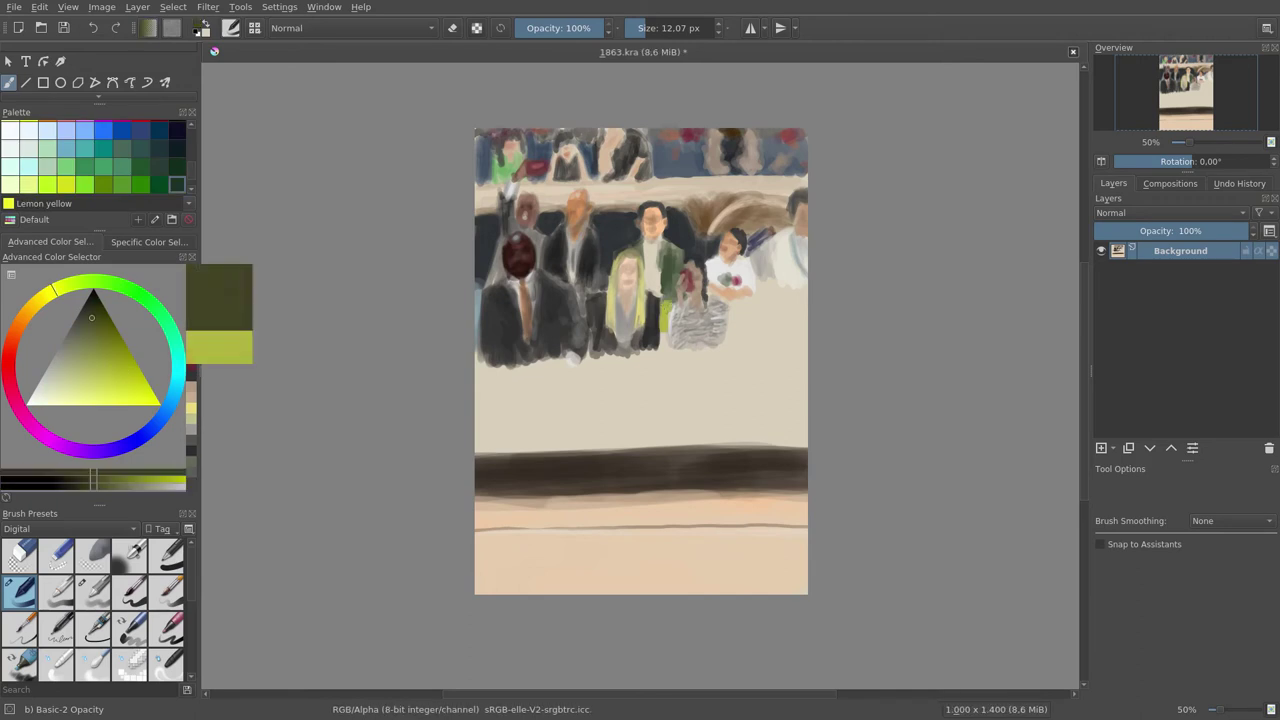
{"action": "left_click_drag", "start_coordinate": [660, 300], "coordinate": [664, 340]}
Step: Paint dark clothing on the right spectators and a red seat at lower right
{"action": "left_click_drag", "start_coordinate": [762, 292], "coordinate": [770, 345]}
{"action": "left_click", "coordinate": [765, 337], "text": "ctrl"}
{"action": "left_click", "coordinate": [765, 337], "text": "ctrl"}
{"action": "left_click", "coordinate": [784, 377], "text": "ctrl"}
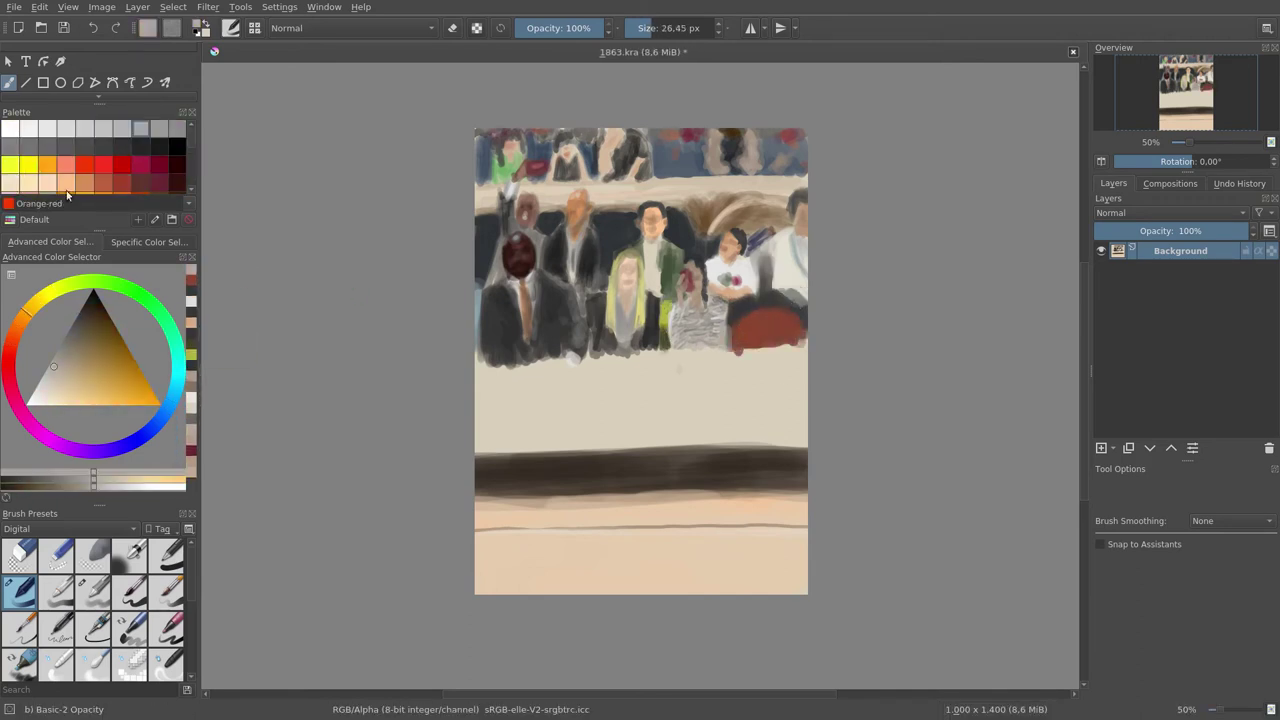
{"action": "left_click_drag", "start_coordinate": [490, 310], "coordinate": [515, 430]}
{"action": "left_click", "coordinate": [500, 400], "text": "ctrl"}
Step: Paint a dark lower-left figure with orange shoes and a broad dark grey barrier band
{"action": "mouse_move", "coordinate": [500, 345]}
{"action": "left_mouse_down"}
{"action": "mouse_move", "coordinate": [510, 430]}
{"action": "mouse_move", "coordinate": [480, 480]}
{"action": "left_mouse_up"}
{"action": "left_click_drag", "start_coordinate": [505, 420], "coordinate": [515, 450]}
{"action": "mouse_move", "coordinate": [520, 380]}
{"action": "left_mouse_down"}
{"action": "mouse_move", "coordinate": [800, 400]}
{"action": "mouse_move", "coordinate": [690, 380]}
{"action": "left_mouse_up"}
{"action": "mouse_move", "coordinate": [560, 360]}
{"action": "left_mouse_down"}
{"action": "mouse_move", "coordinate": [529, 410]}
{"action": "mouse_move", "coordinate": [800, 360]}
{"action": "left_mouse_up"}
{"action": "left_click_drag", "start_coordinate": [540, 440], "coordinate": [700, 370]}
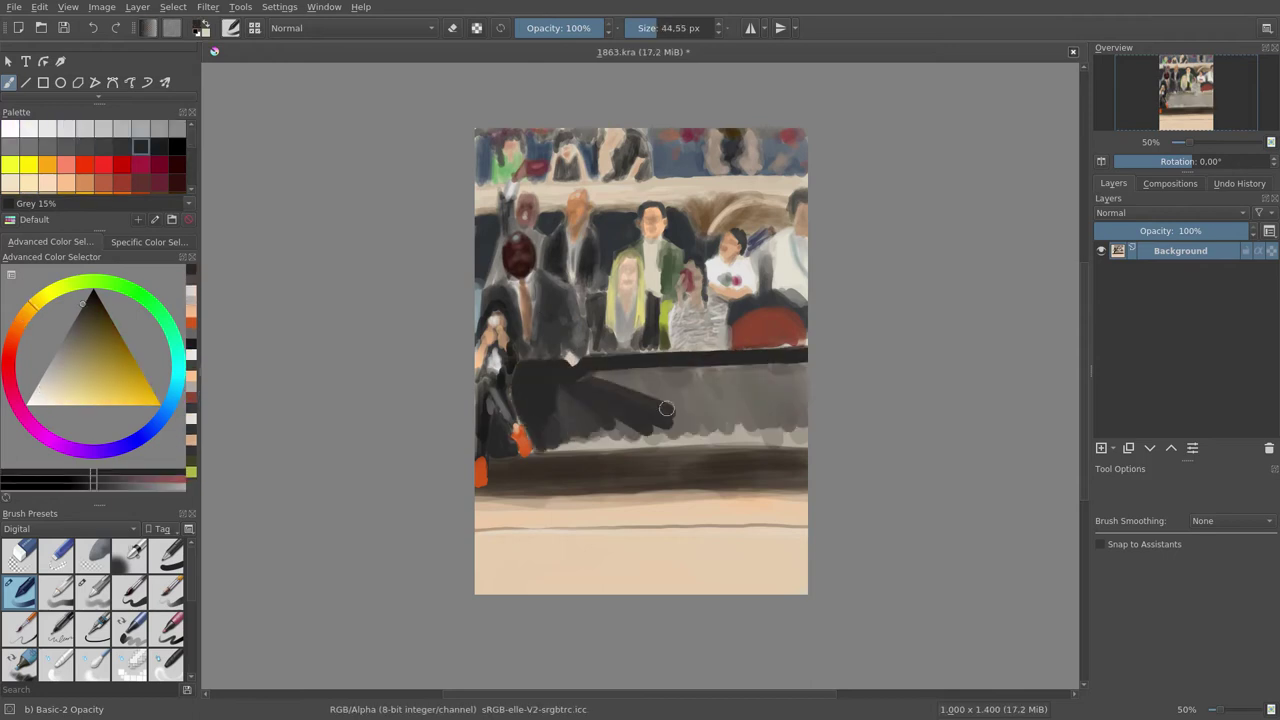
{"action": "left_click_drag", "start_coordinate": [800, 400], "coordinate": [531, 452]}
Step: Paint a seated spectator with a deep red head, light grey shirt and brown Bole legs
{"action": "left_click", "coordinate": [557, 322], "text": "ctrl"}
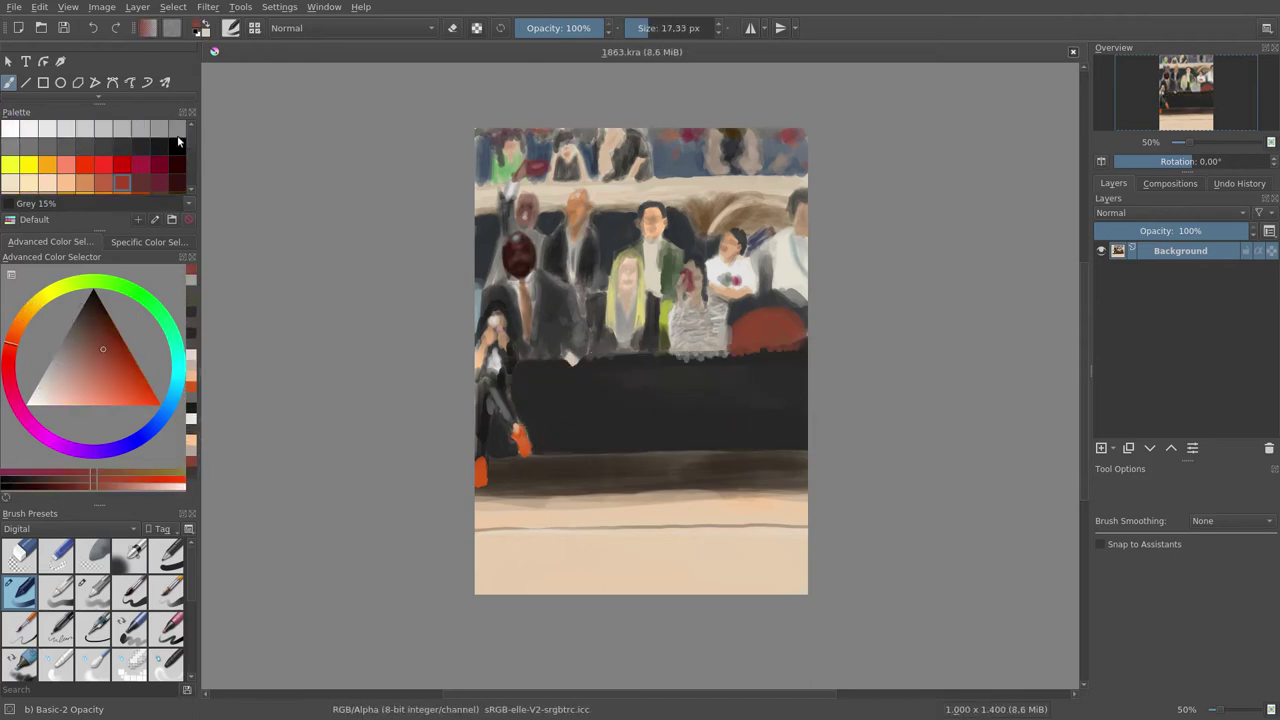
{"action": "left_click", "coordinate": [575, 369], "text": "ctrl"}
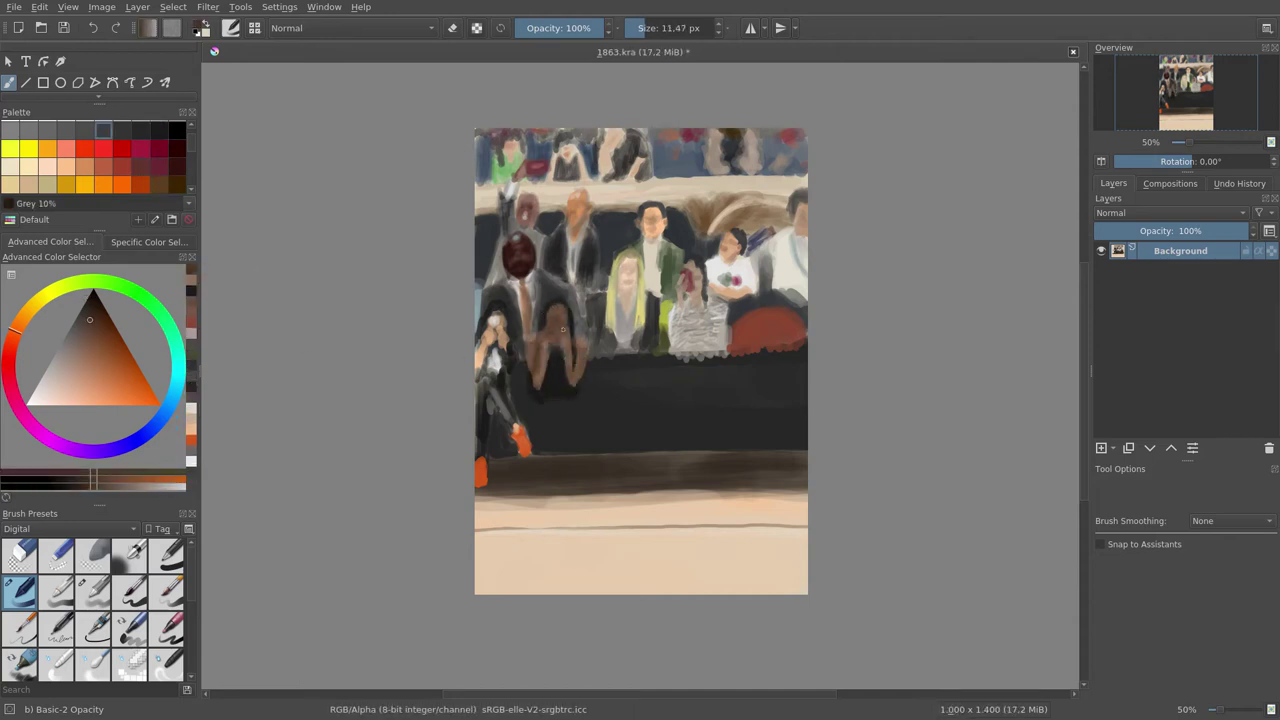
{"action": "key", "text": "x"}
{"action": "key", "text": "x"}
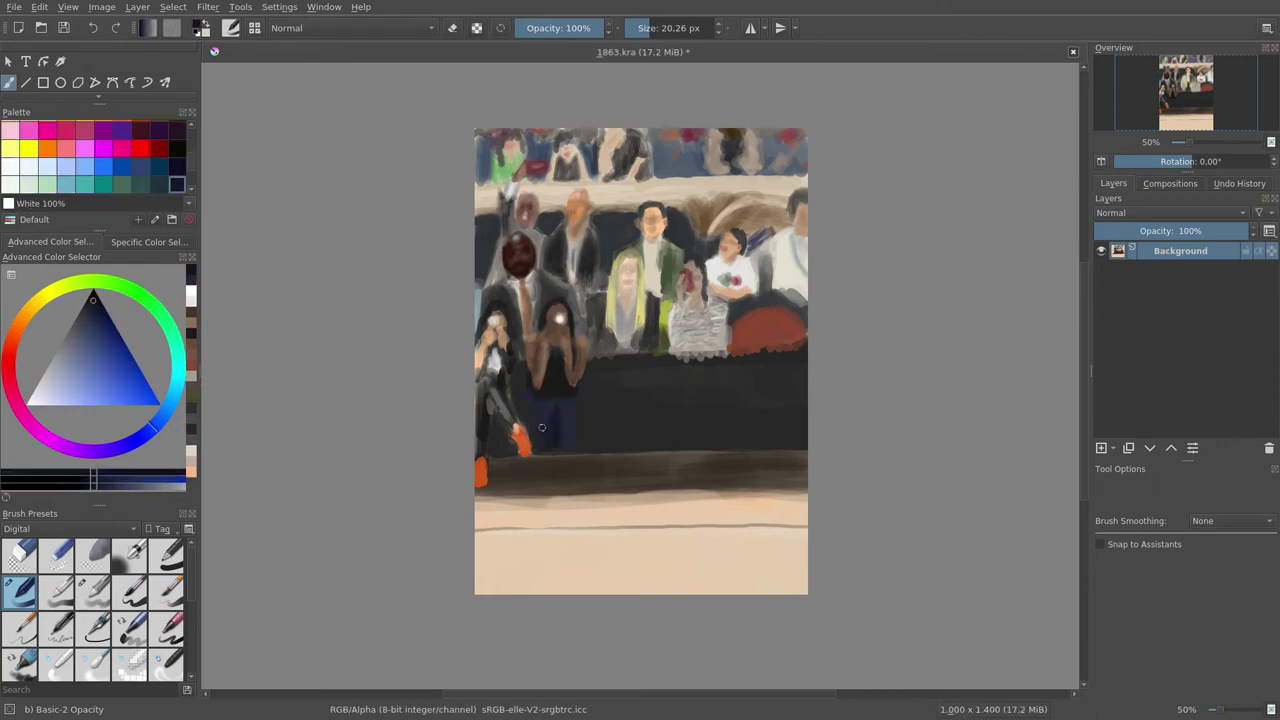
{"action": "left_click", "coordinate": [590, 386], "text": "ctrl"}
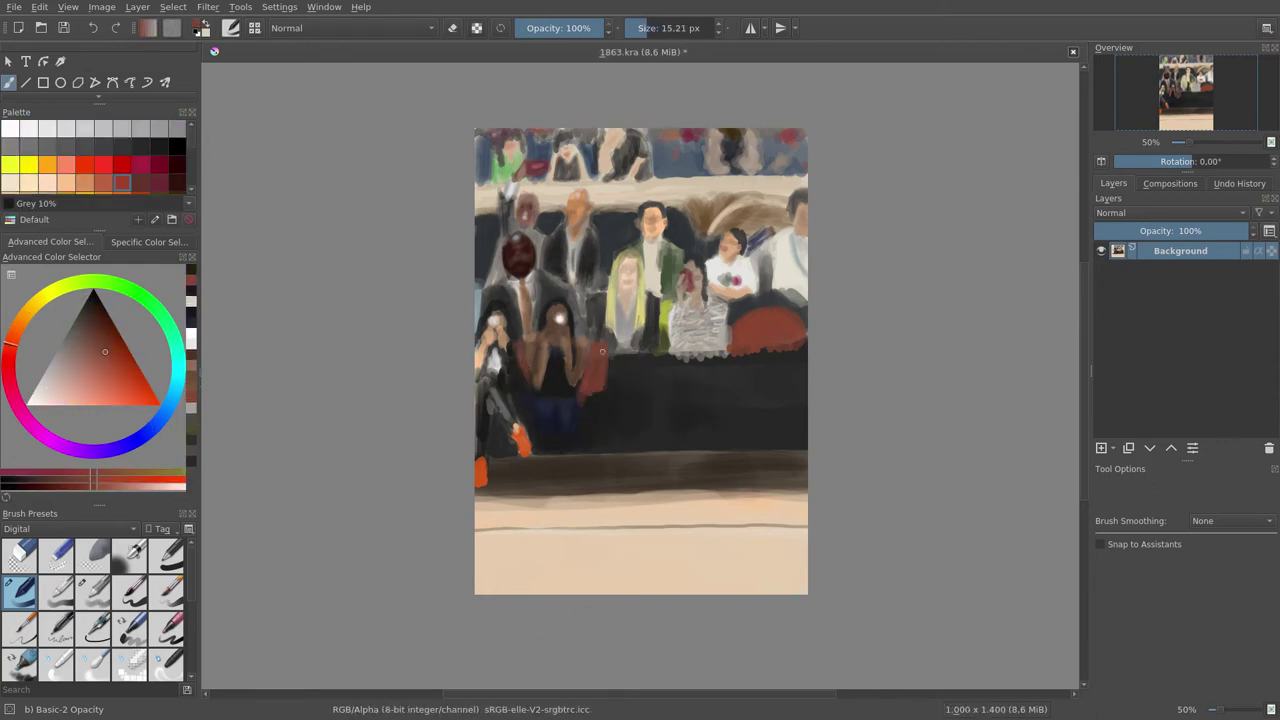
{"action": "left_click", "coordinate": [676, 305], "text": "ctrl"}
{"action": "left_click_drag", "start_coordinate": [680, 305], "coordinate": [708, 390]}
{"action": "left_click", "coordinate": [712, 330], "text": "ctrl"}
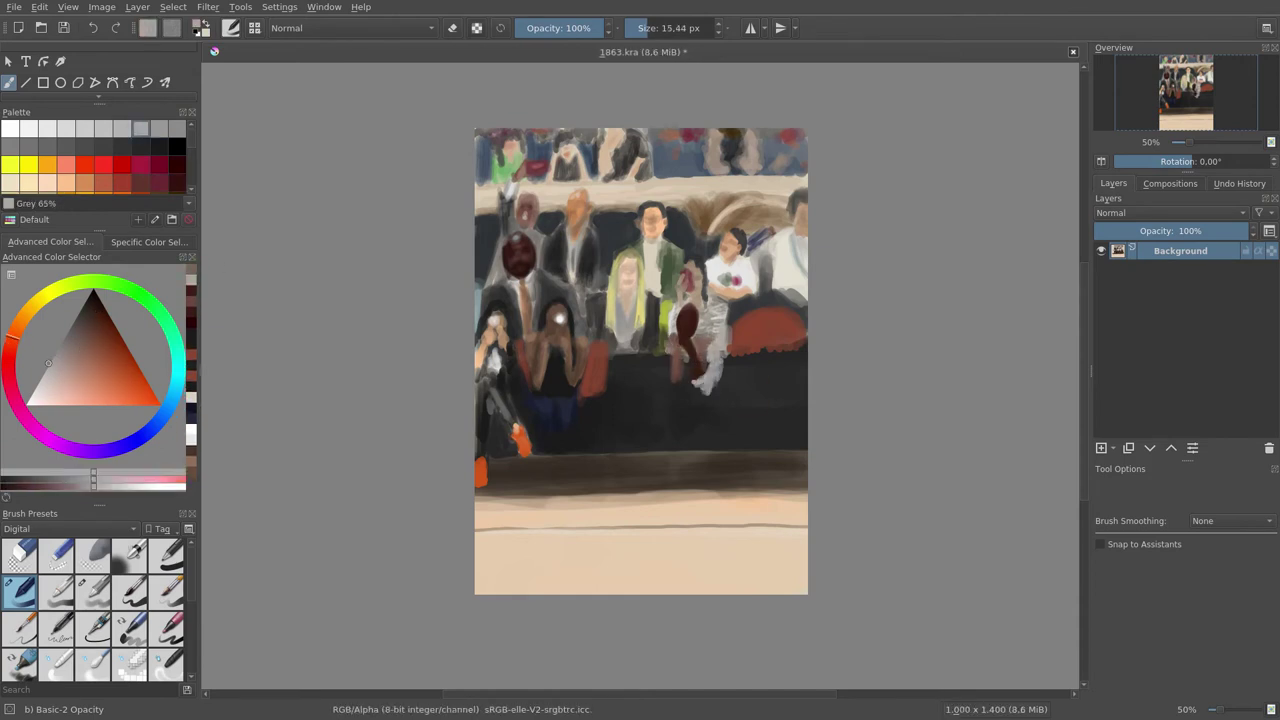
{"action": "left_click_drag", "start_coordinate": [668, 342], "coordinate": [708, 455]}
{"action": "left_click", "coordinate": [686, 330], "text": "ctrl"}
{"action": "left_click_drag", "start_coordinate": [655, 398], "coordinate": [652, 450]}
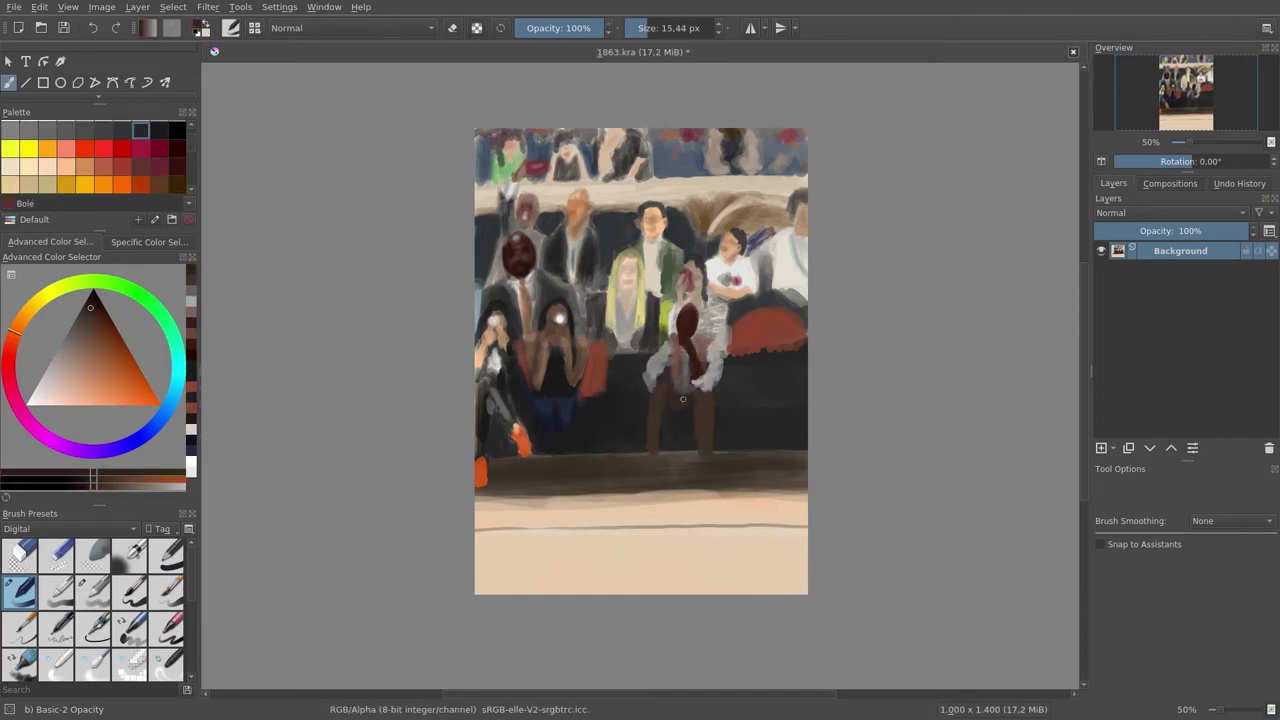
Step: Darken the spectator's head with Bistre and add a light grey shoe
{"action": "key", "text": "slash"}
{"action": "left_click", "coordinate": [686, 325], "text": "ctrl"}
{"action": "left_click_drag", "start_coordinate": [684, 318], "coordinate": [690, 350]}
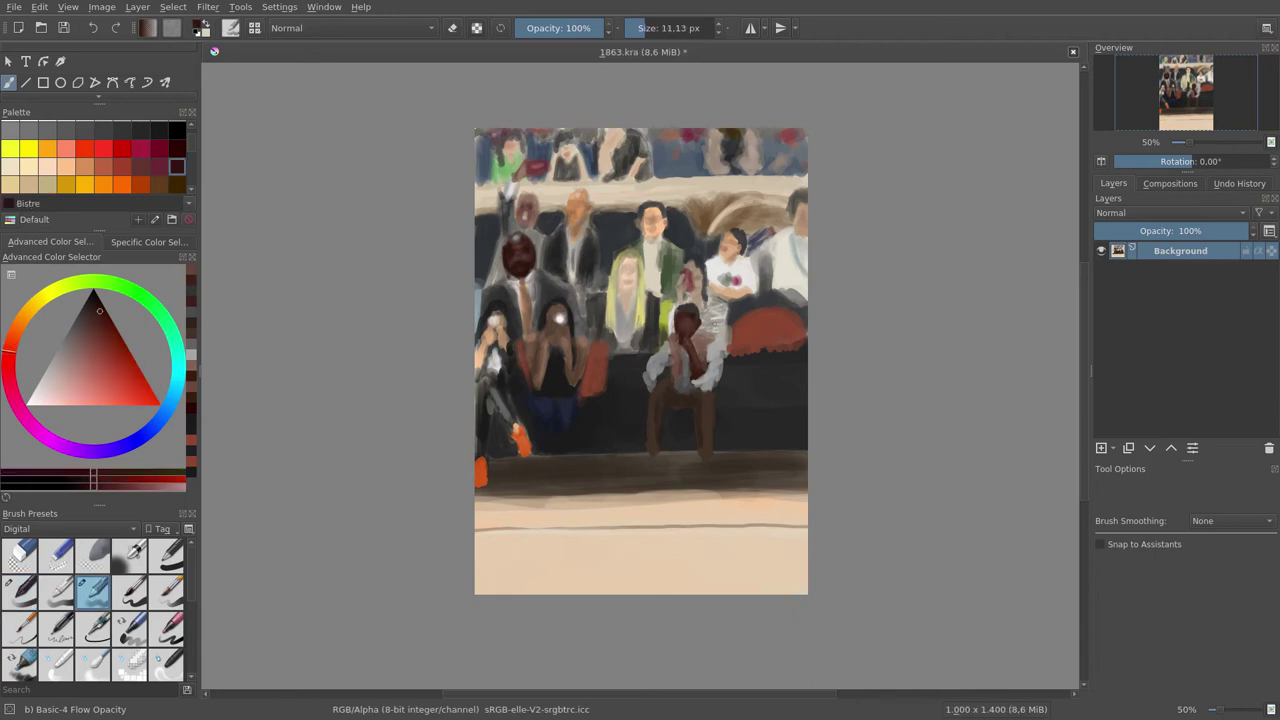
{"action": "left_click", "coordinate": [700, 375], "text": "ctrl"}
{"action": "left_click_drag", "start_coordinate": [704, 460], "coordinate": [706, 480]}
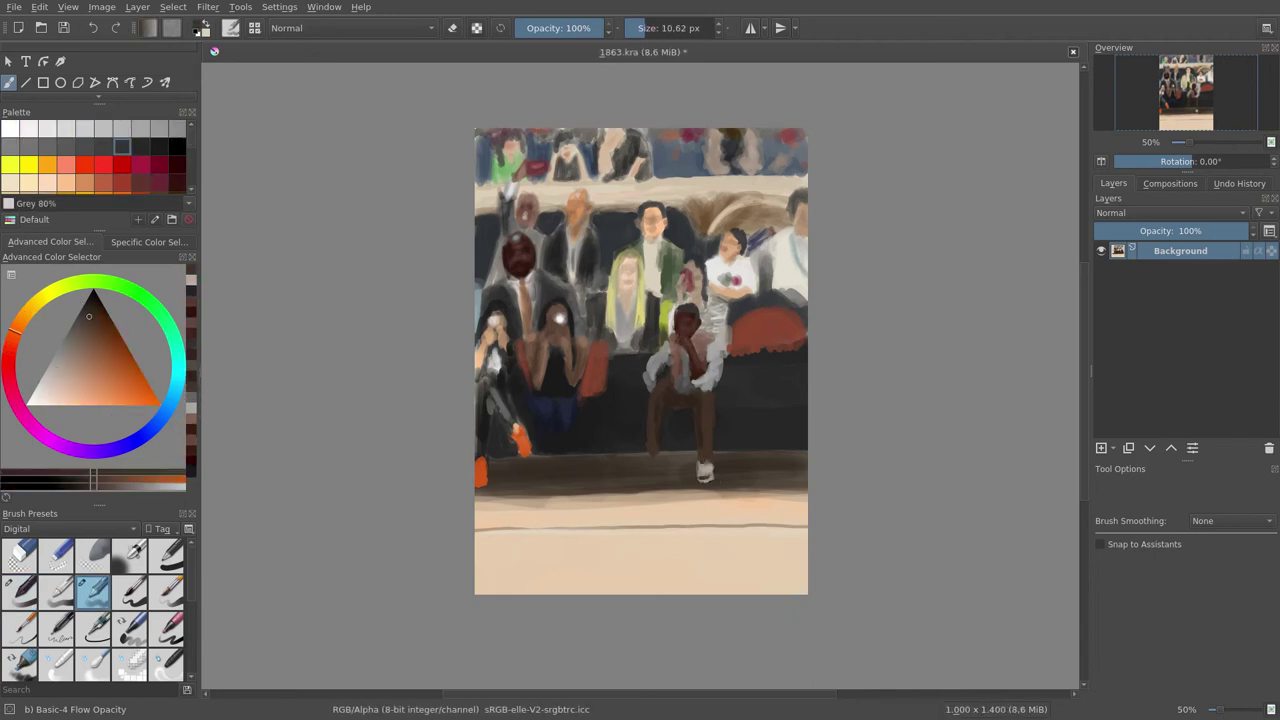
Step: Add dark, red and orange strokes sampled from the painting along the row
{"action": "left_click", "coordinate": [640, 355], "text": "ctrl"}
{"action": "mouse_move", "coordinate": [608, 360]}
{"action": "left_mouse_down"}
{"action": "mouse_move", "coordinate": [610, 386]}
{"action": "mouse_move", "coordinate": [630, 386]}
{"action": "left_mouse_up"}
{"action": "left_click", "coordinate": [618, 367], "text": "ctrl"}
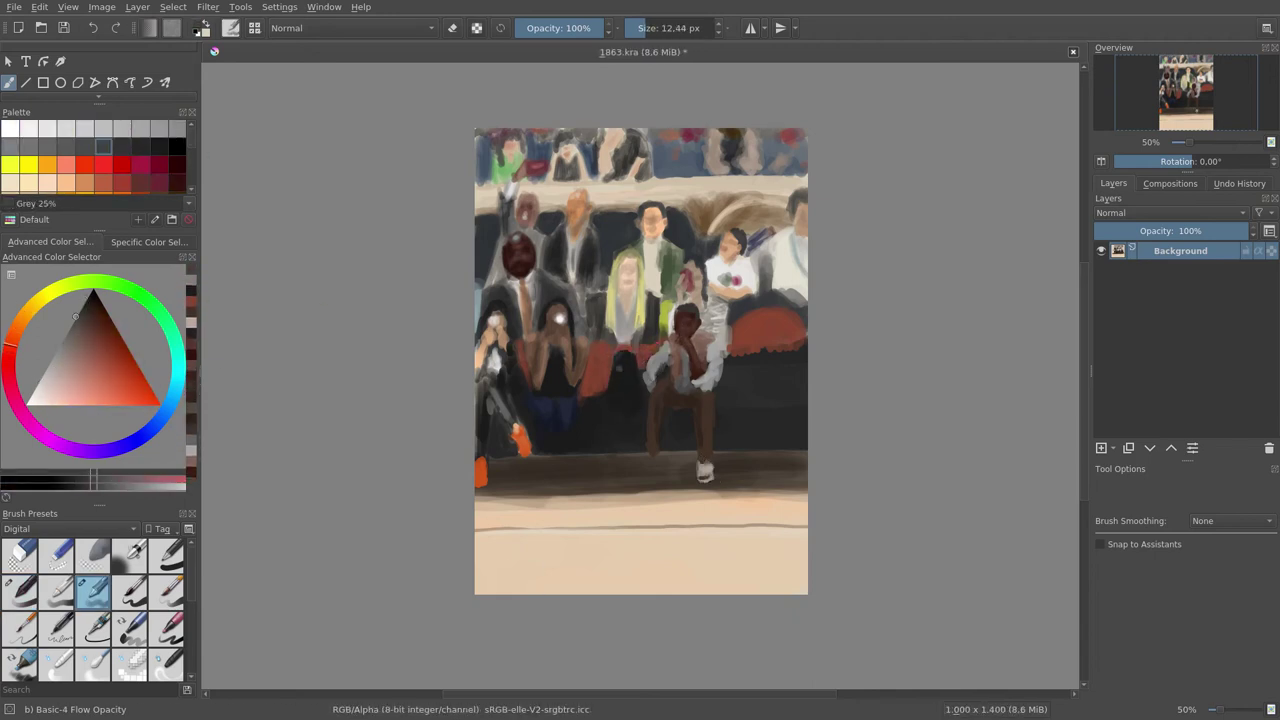
{"action": "left_click", "coordinate": [780, 320], "text": "ctrl"}
{"action": "key", "text": "slash"}
{"action": "mouse_move", "coordinate": [782, 386]}
{"action": "left_mouse_down"}
{"action": "mouse_move", "coordinate": [774, 404]}
{"action": "mouse_move", "coordinate": [783, 352]}
{"action": "left_mouse_up"}
Step: Paint the masked spectator in green with a skin-toned face and dark legs
{"action": "left_click", "coordinate": [770, 330], "text": "ctrl"}
{"action": "left_click", "coordinate": [754, 400], "text": "ctrl"}
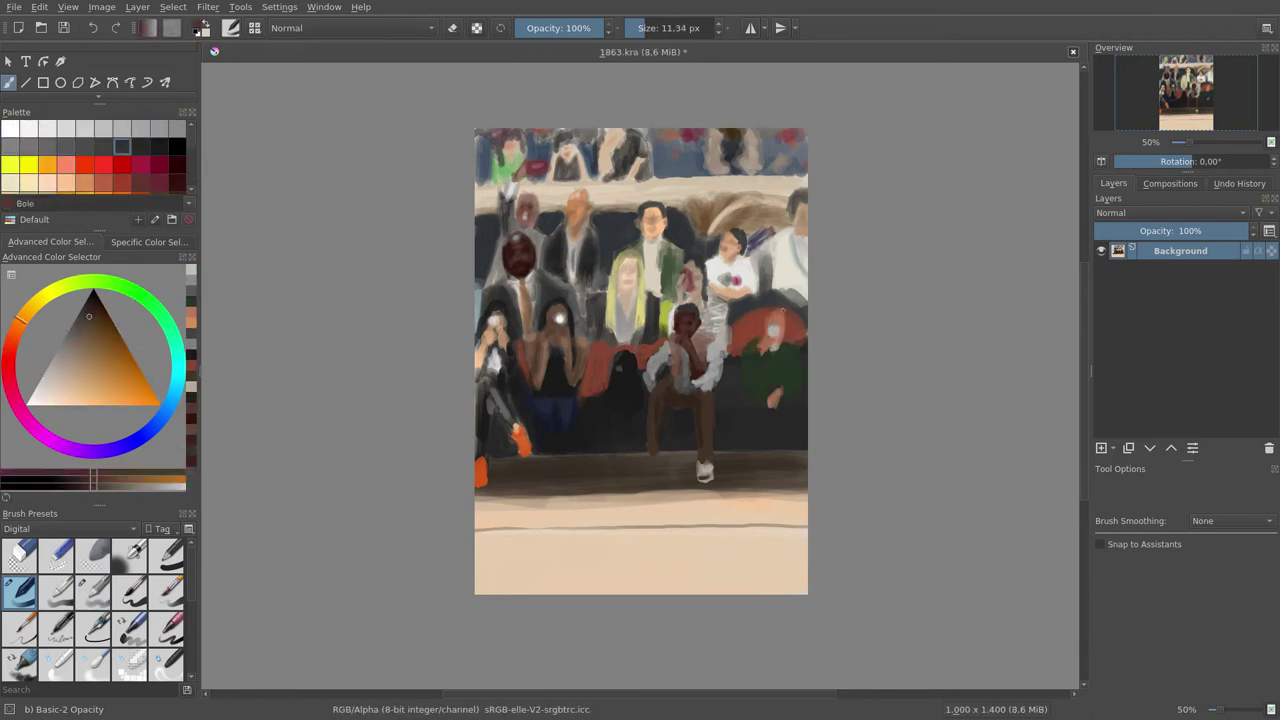
{"action": "left_click", "coordinate": [754, 400], "text": "ctrl"}
{"action": "left_click_drag", "start_coordinate": [754, 400], "coordinate": [746, 461]}
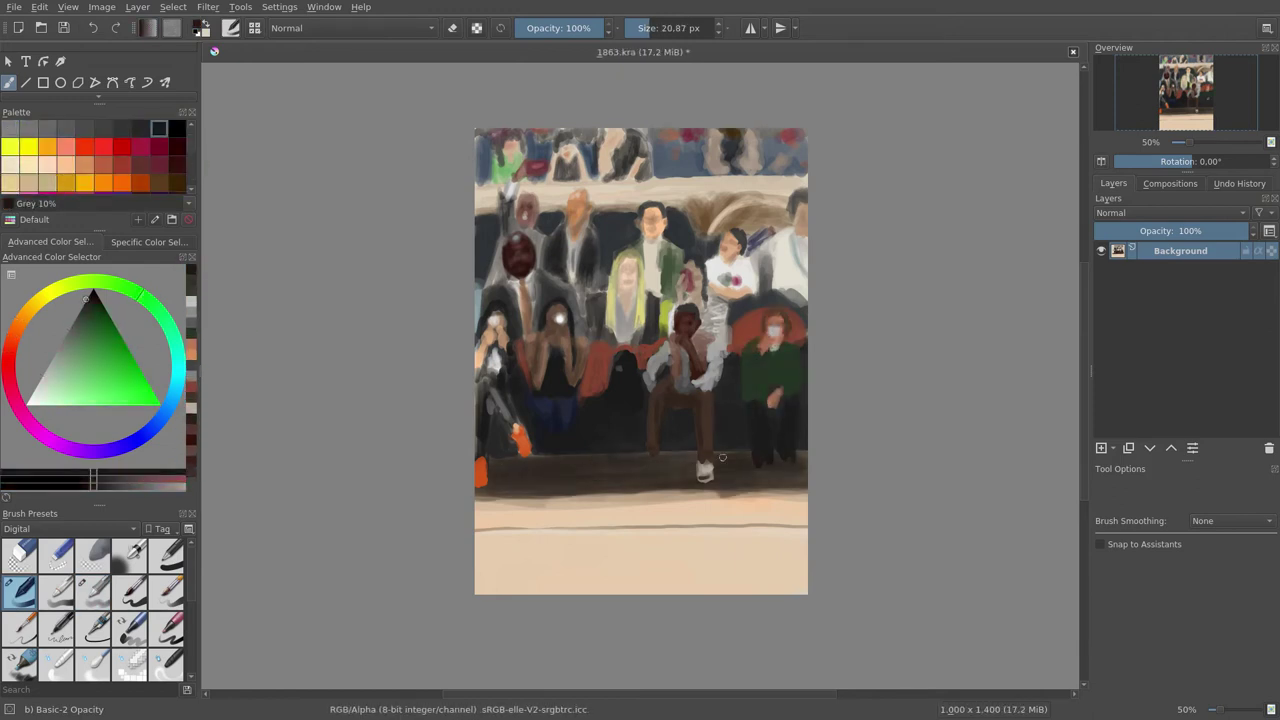
{"action": "left_click", "coordinate": [529, 572], "text": "ctrl"}
{"action": "left_click", "coordinate": [507, 452], "text": "ctrl"}
{"action": "key", "text": "/"}
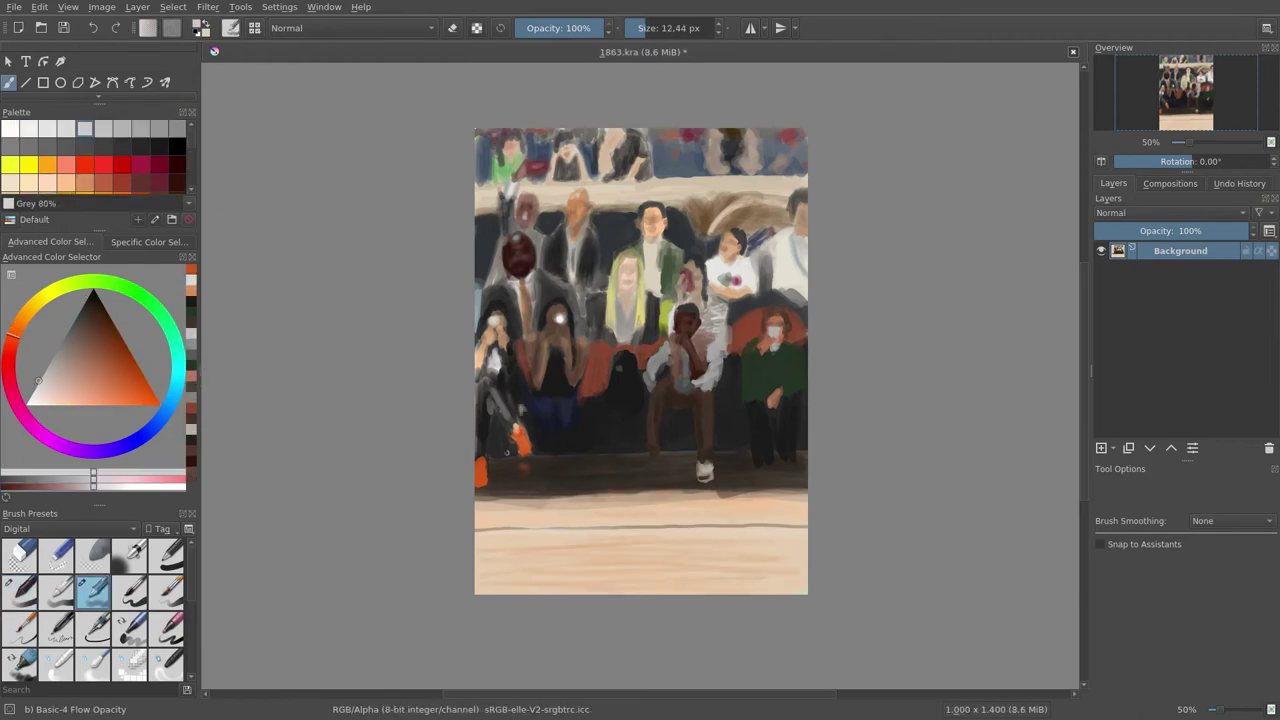
{"action": "left_click", "coordinate": [630, 360], "text": "ctrl"}
{"action": "key", "text": "/"}
Step: Block in the player's tan body and limbs, white jersey and darker grey leg
{"action": "left_click_drag", "start_coordinate": [628, 358], "coordinate": [634, 373]}
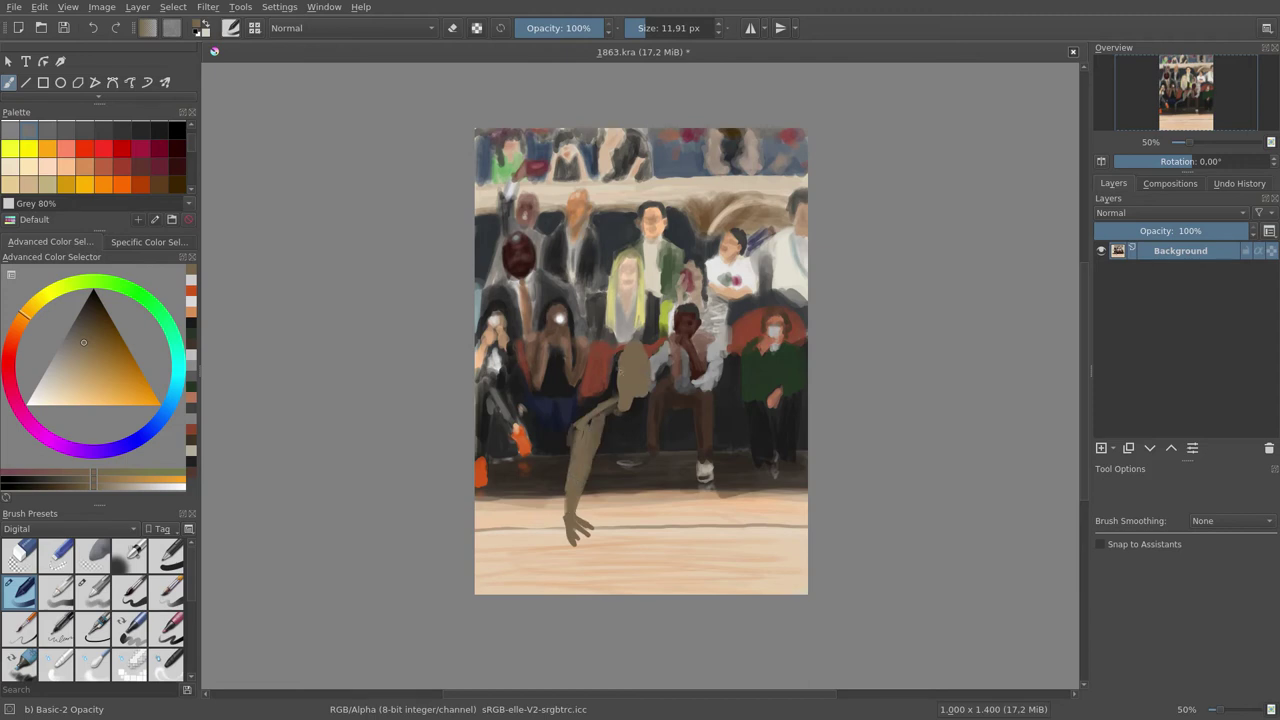
{"action": "left_click_drag", "start_coordinate": [656, 396], "coordinate": [652, 456]}
{"action": "left_click", "coordinate": [688, 372], "text": "ctrl"}
{"action": "mouse_move", "coordinate": [612, 400]}
{"action": "left_mouse_down"}
{"action": "mouse_move", "coordinate": [600, 465]}
{"action": "mouse_move", "coordinate": [628, 469]}
{"action": "mouse_move", "coordinate": [652, 517]}
{"action": "mouse_move", "coordinate": [632, 522]}
{"action": "left_mouse_up"}
{"action": "left_click", "coordinate": [631, 503], "text": "ctrl"}
{"action": "left_click", "coordinate": [662, 521], "text": "ctrl"}
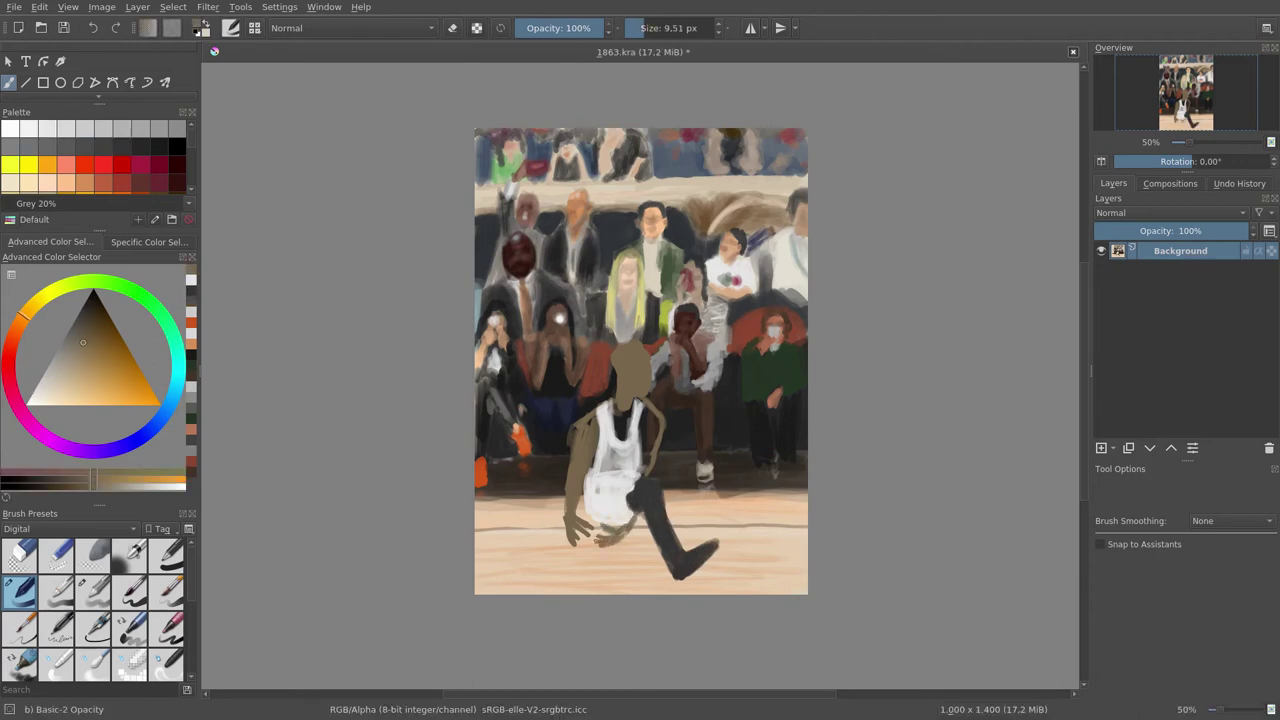
Step: Paint the Tomato red ball, tan skin over the jersey edge and a shadow under the ball
{"action": "left_click", "coordinate": [103, 163]}
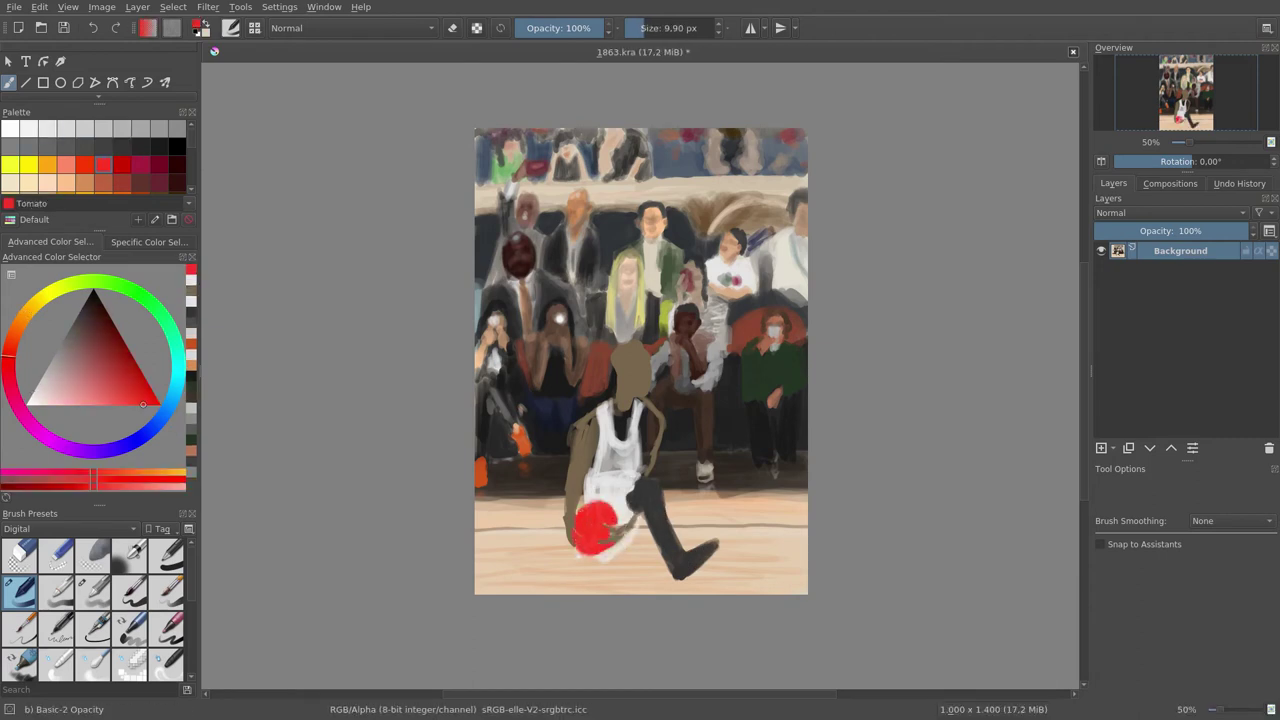
{"action": "left_click", "coordinate": [630, 385], "text": "ctrl"}
{"action": "left_click_drag", "start_coordinate": [618, 445], "coordinate": [632, 403]}
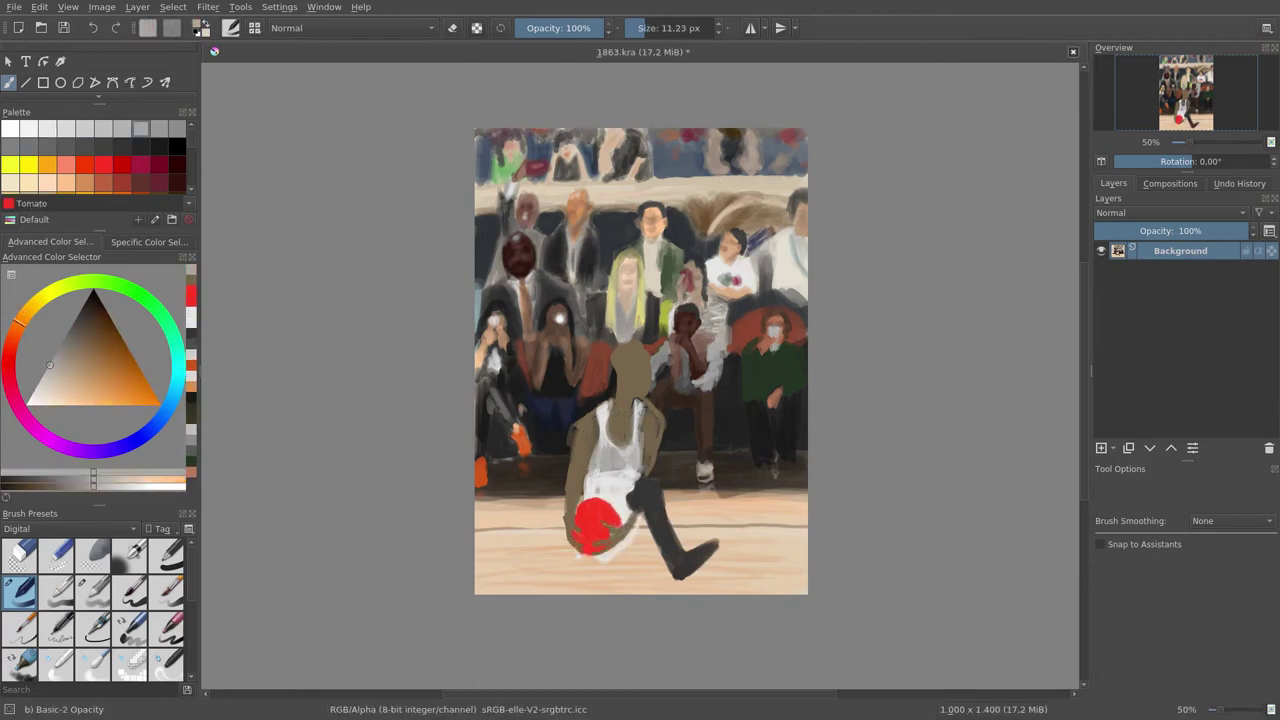
{"action": "left_click", "coordinate": [634, 440], "text": "ctrl"}
{"action": "mouse_move", "coordinate": [592, 578]}
{"action": "left_mouse_down"}
{"action": "mouse_move", "coordinate": [550, 540]}
{"action": "mouse_move", "coordinate": [548, 516]}
{"action": "left_mouse_up"}
Step: Give the player Mandarin orange shoes, Deep carmine socks and a light highlight
{"action": "left_click", "coordinate": [610, 450], "text": "ctrl"}
{"action": "left_click", "coordinate": [520, 438], "text": "ctrl"}
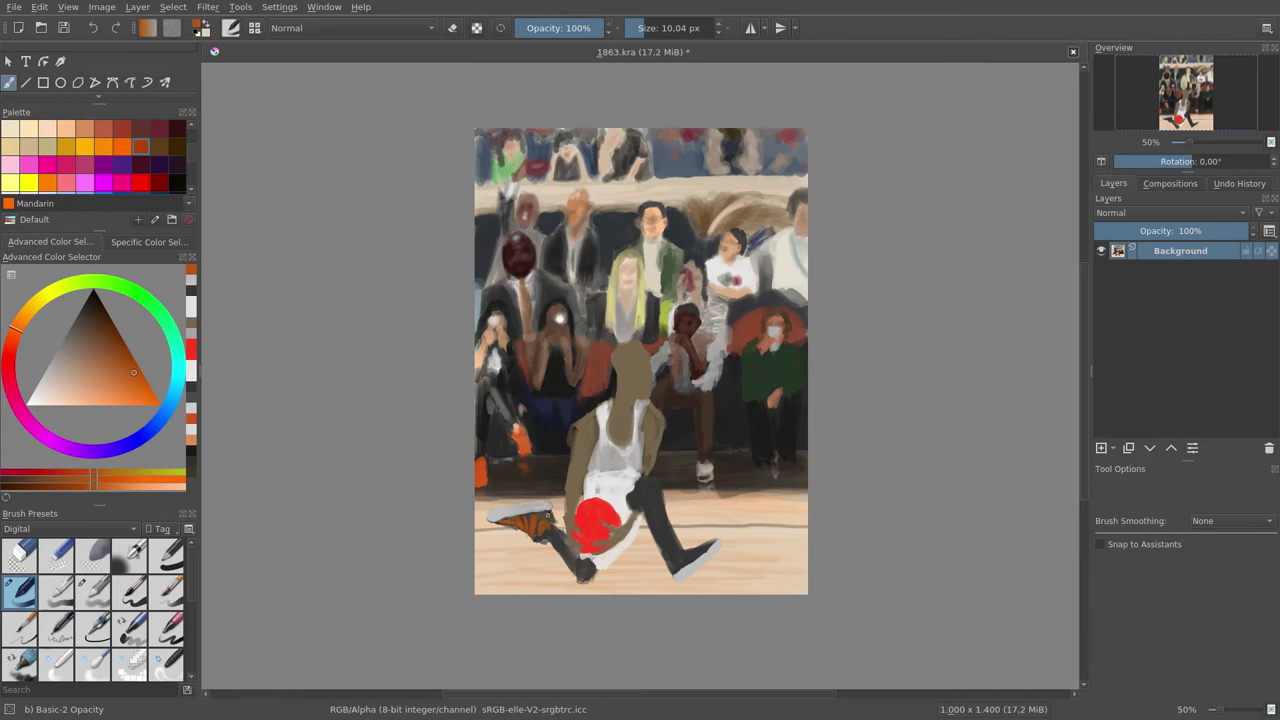
{"action": "left_click", "coordinate": [666, 541], "text": "ctrl"}
{"action": "key", "text": "slash"}
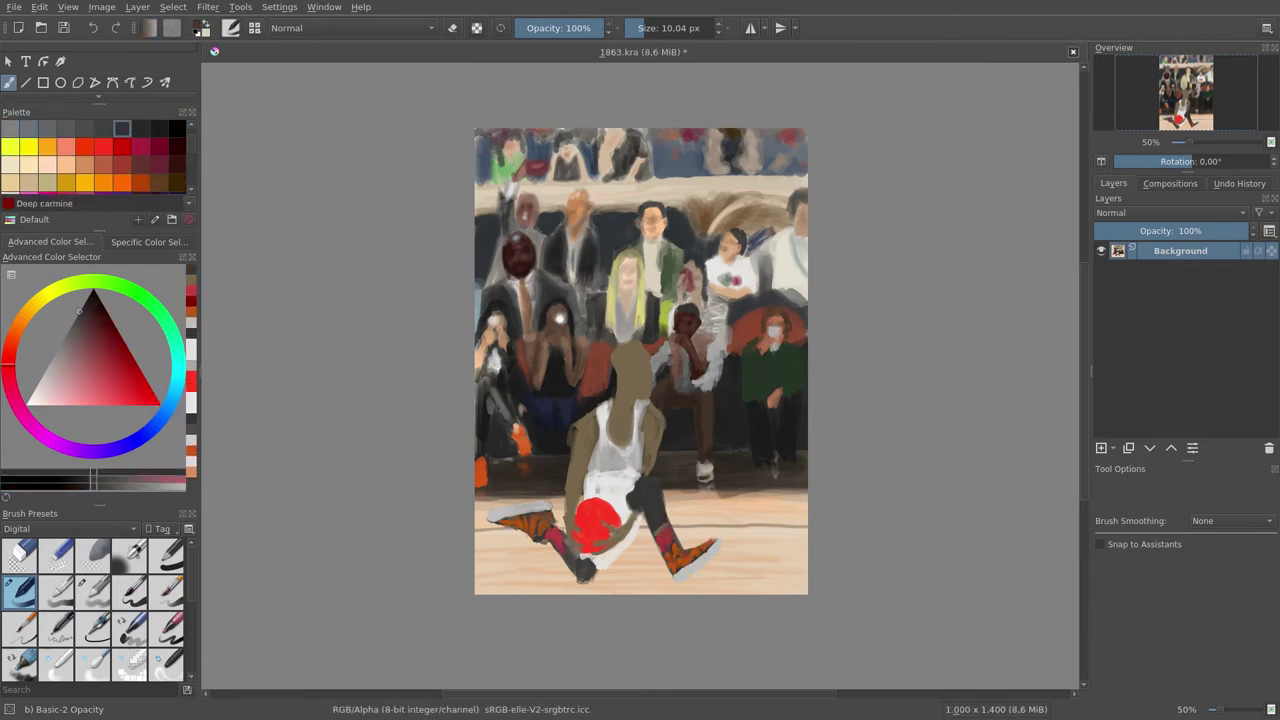
{"action": "left_click", "coordinate": [641, 370], "text": "ctrl"}
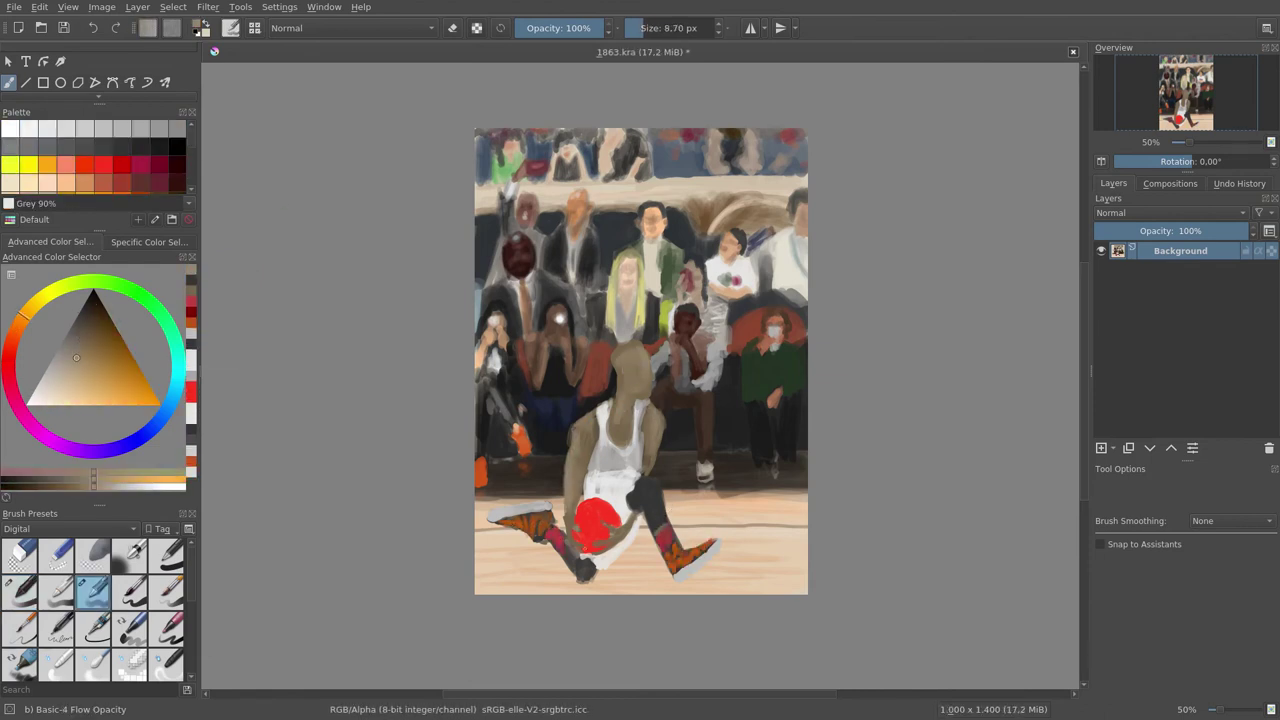
{"action": "left_click", "coordinate": [631, 460], "text": "ctrl"}
{"action": "key", "text": "bracketright"}
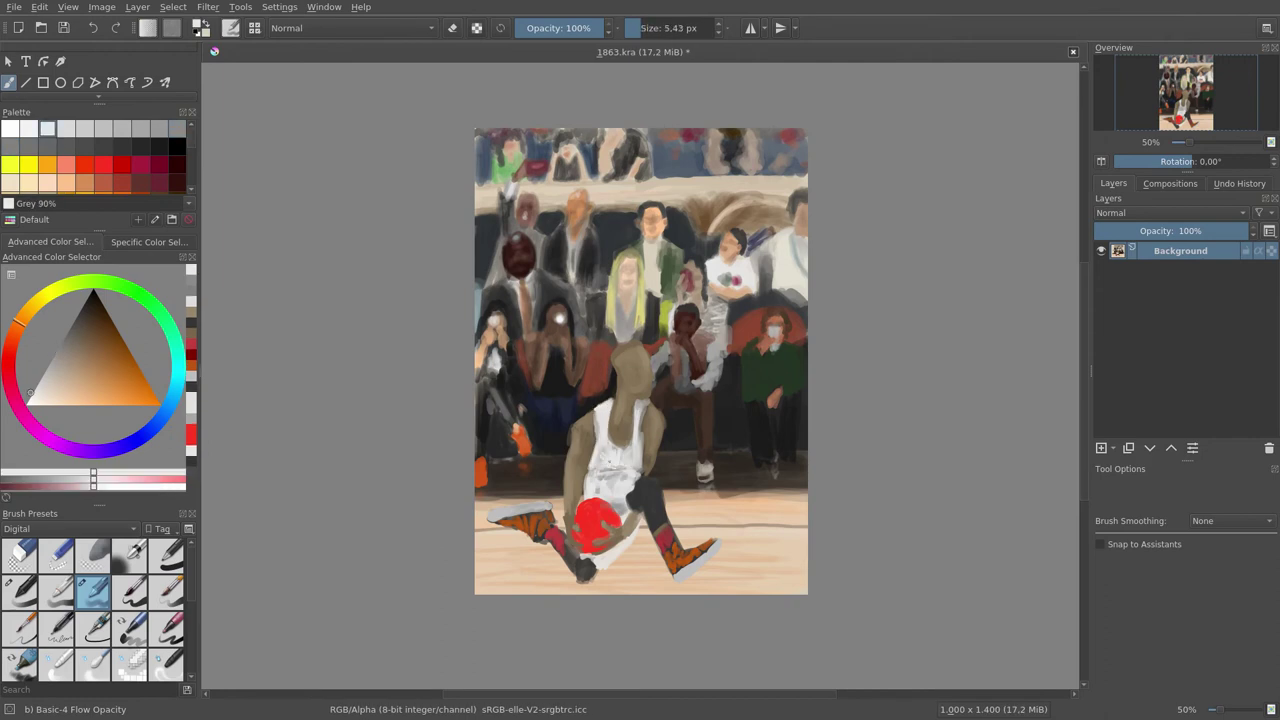
{"action": "left_click_drag", "start_coordinate": [642, 402], "coordinate": [642, 466]}
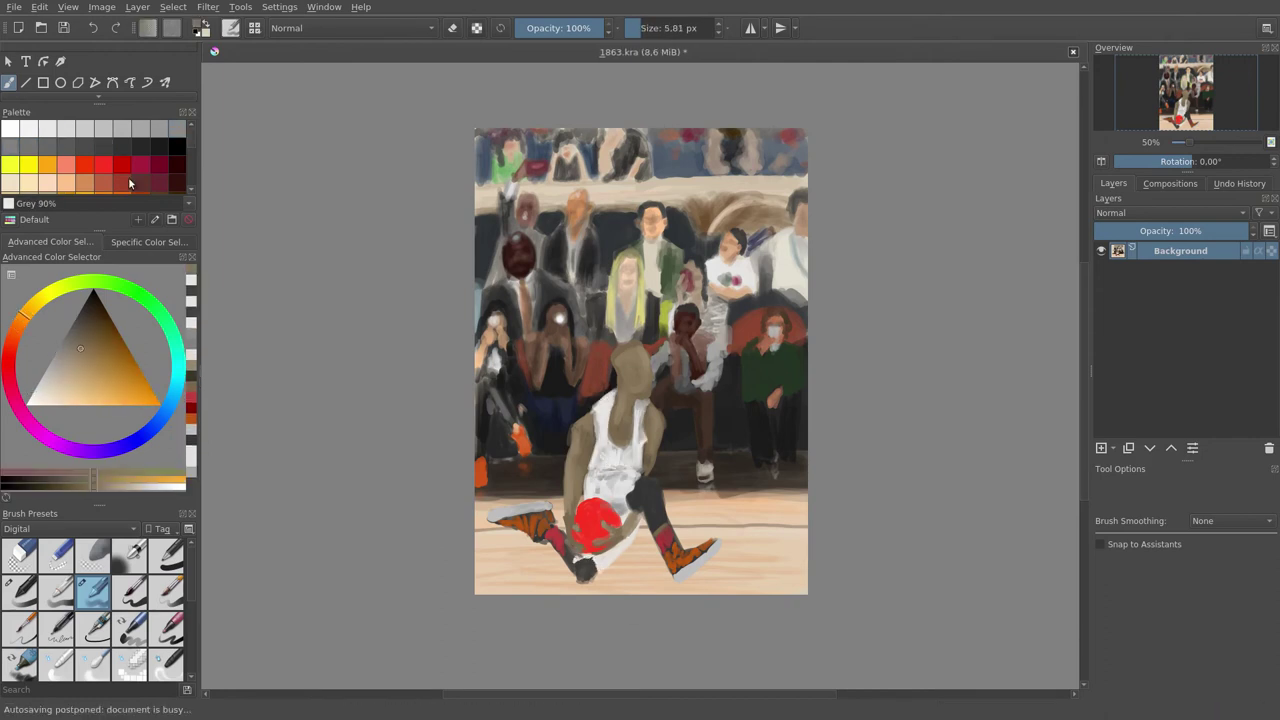
Step: Add dark detailing and a light grey highlight to the red ball
{"action": "left_click", "coordinate": [642, 490], "text": "ctrl"}
{"action": "scroll", "coordinate": [642, 560], "scroll_direction": "up", "scroll_amount": 3}
{"action": "key", "text": "slash"}
{"action": "mouse_move", "coordinate": [471, 377]}
{"action": "left_mouse_down"}
{"action": "mouse_move", "coordinate": [553, 400]}
{"action": "mouse_move", "coordinate": [461, 393]}
{"action": "left_mouse_up"}
{"action": "left_click", "coordinate": [485, 512], "text": "ctrl"}
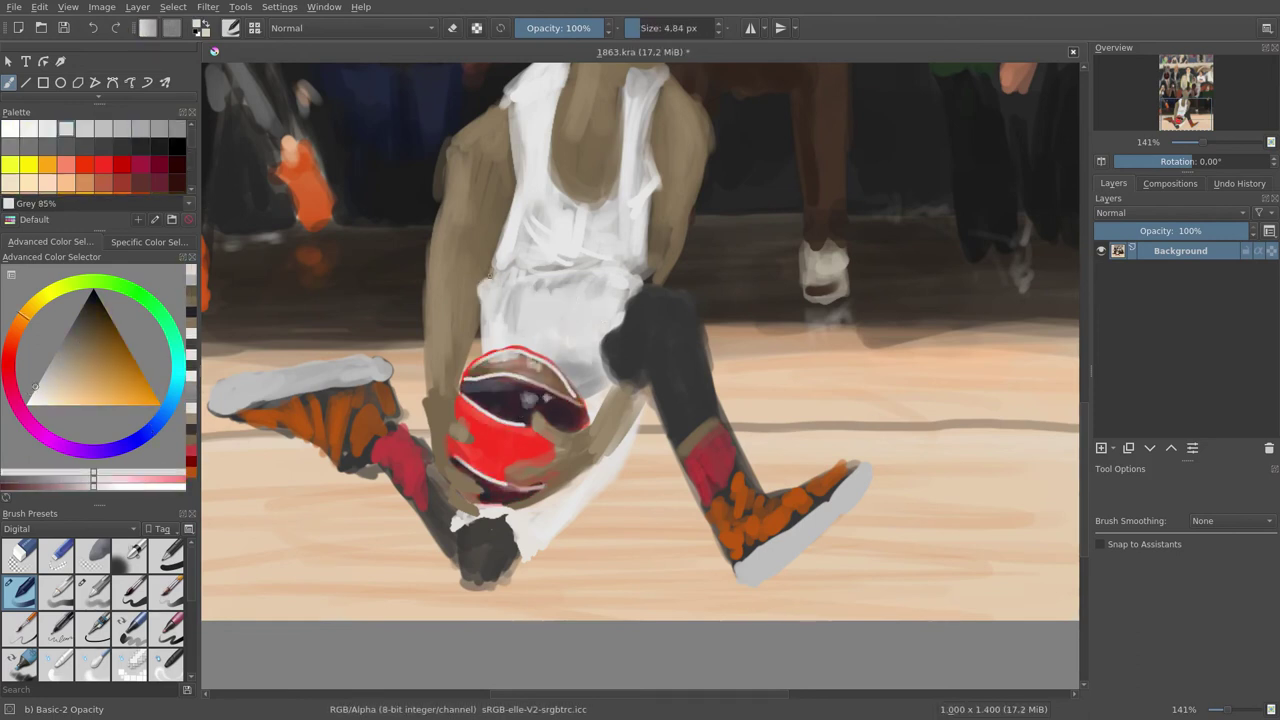
{"action": "scroll", "coordinate": [100, 160], "scroll_direction": "down", "scroll_amount": 1}
Step: Paint English-red trim along the jersey edge, a dark waistband and lighter jersey areas
{"action": "left_click", "coordinate": [121, 164]}
{"action": "mouse_move", "coordinate": [503, 100]}
{"action": "left_mouse_down"}
{"action": "mouse_move", "coordinate": [511, 222]}
{"action": "mouse_move", "coordinate": [534, 268]}
{"action": "mouse_move", "coordinate": [610, 262]}
{"action": "mouse_move", "coordinate": [636, 129]}
{"action": "mouse_move", "coordinate": [671, 315]}
{"action": "left_mouse_up"}
{"action": "left_click", "coordinate": [121, 128]}
{"action": "scroll", "coordinate": [100, 160], "scroll_direction": "up", "scroll_amount": 1}
{"action": "left_click", "coordinate": [28, 128]}
Step: Repaint the neck with red collar trim and choose green for a small jersey logo
{"action": "left_click", "coordinate": [121, 182]}
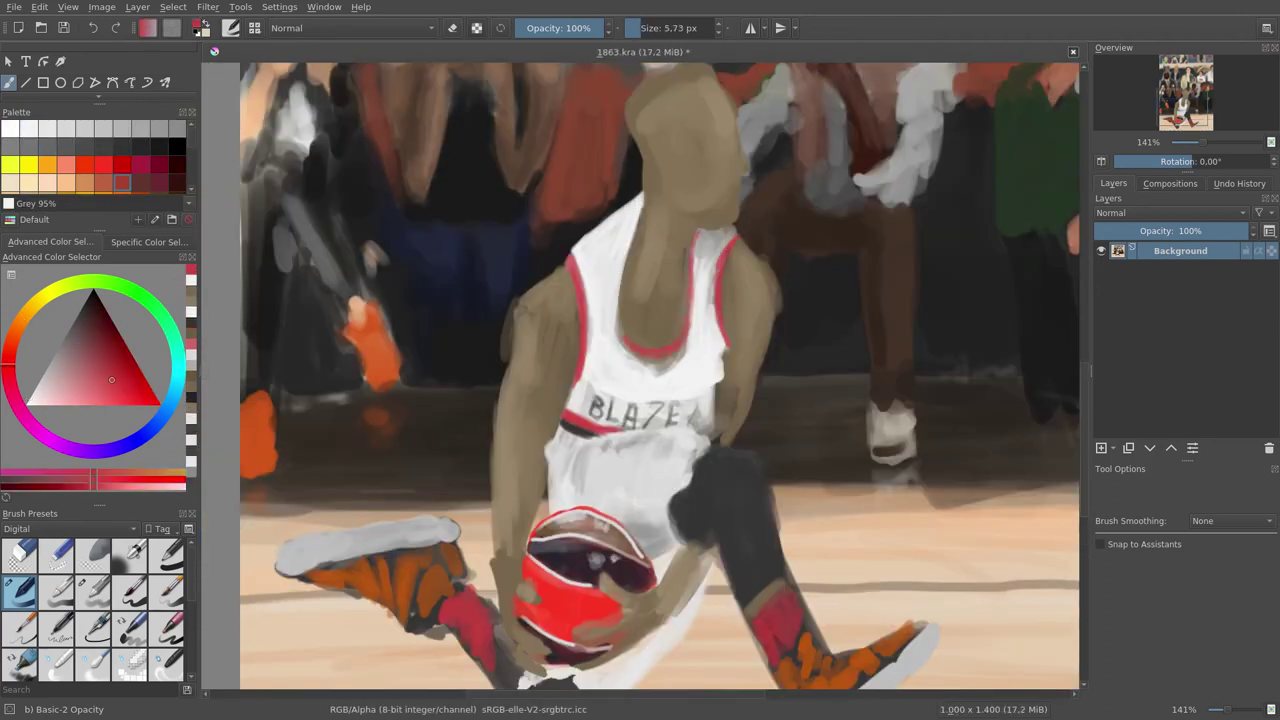
{"action": "left_click_drag", "start_coordinate": [630, 210], "coordinate": [640, 335]}
{"action": "scroll", "coordinate": [95, 160], "scroll_direction": "down", "scroll_amount": 2}
{"action": "left_click", "coordinate": [66, 184]}
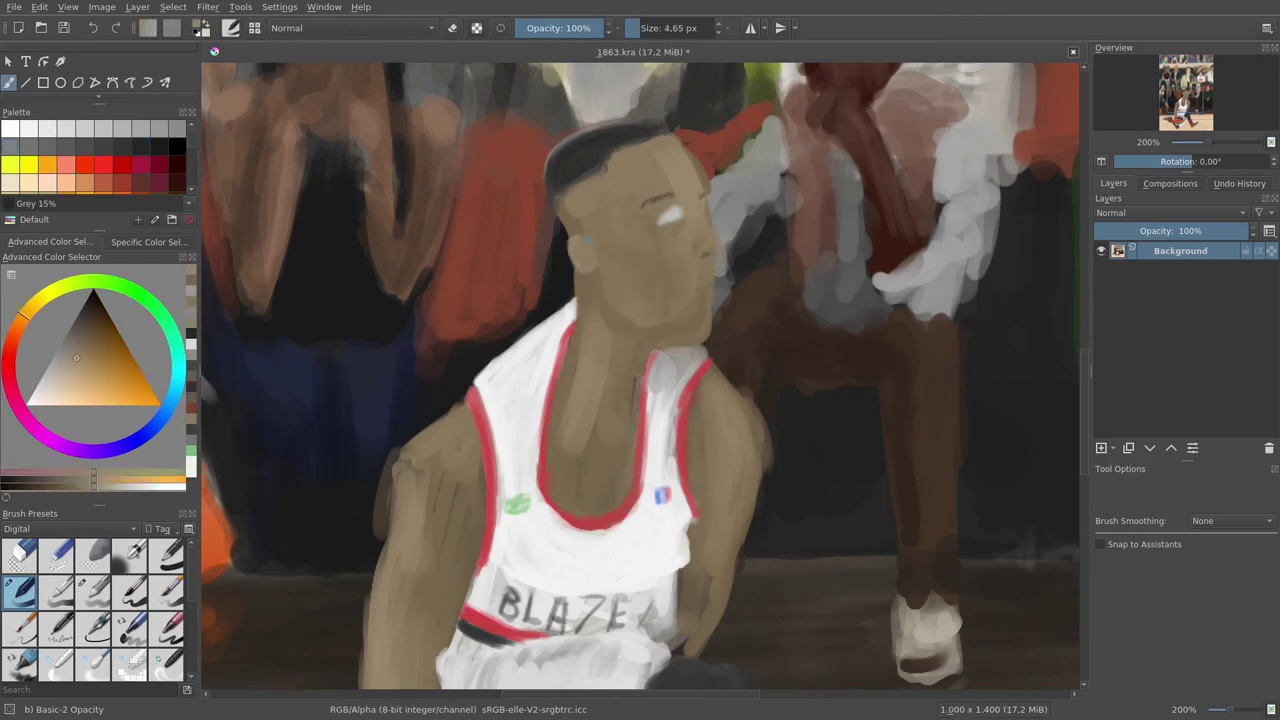
{"action": "left_click", "coordinate": [93, 592]}
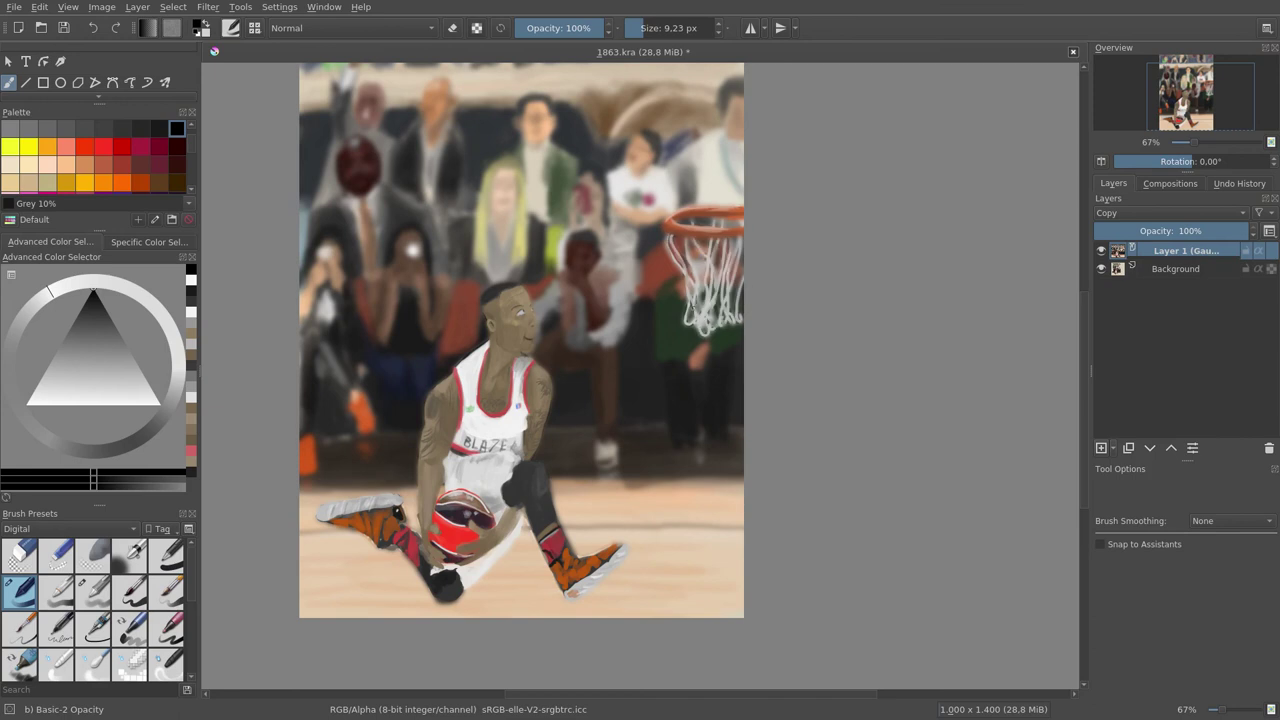
Step: Reuse a recently used colour to finish the hoop and player details
{"action": "left_click", "coordinate": [126, 405]}
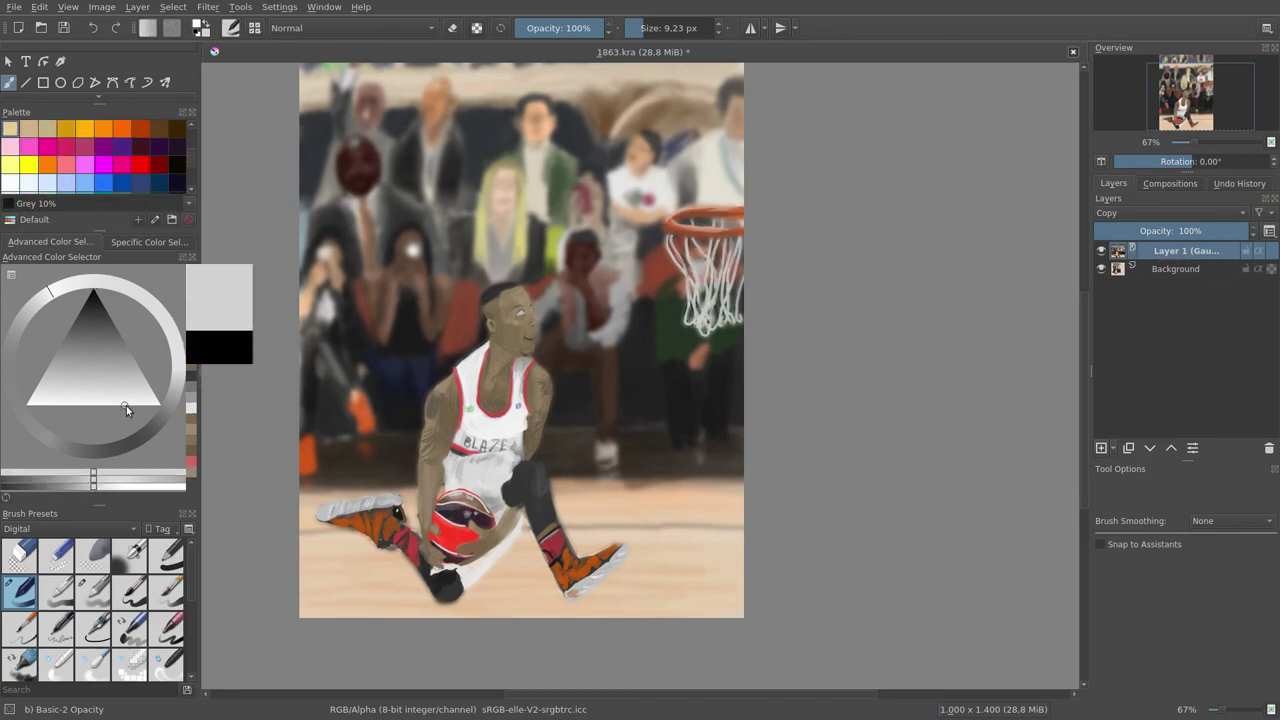